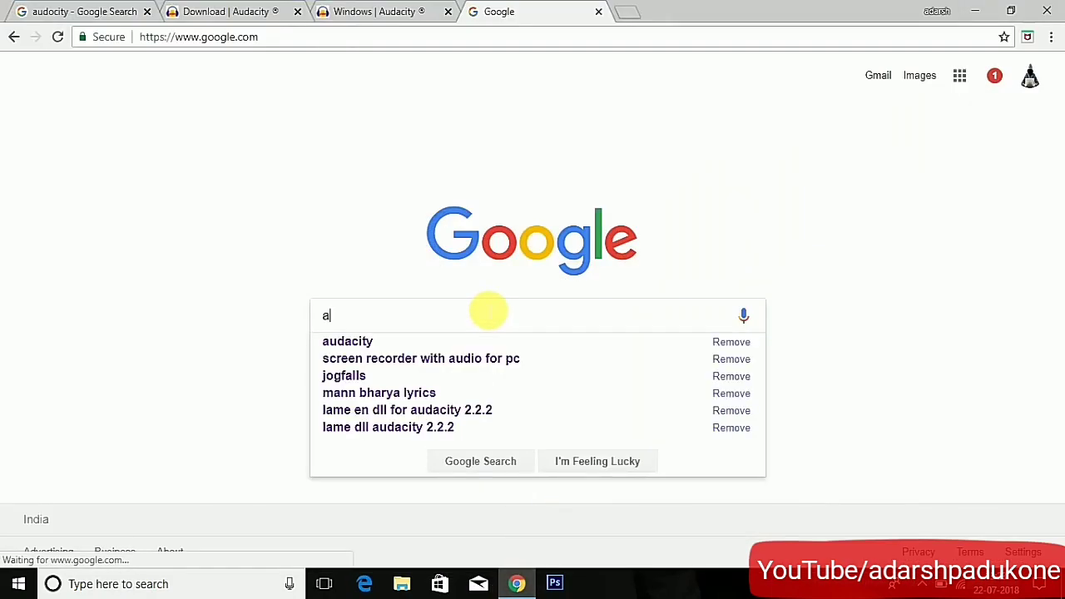
# - Search Google for 'audacity', view the Audacity Windows download page, then minimise Chrome
pyautogui.write('ud')
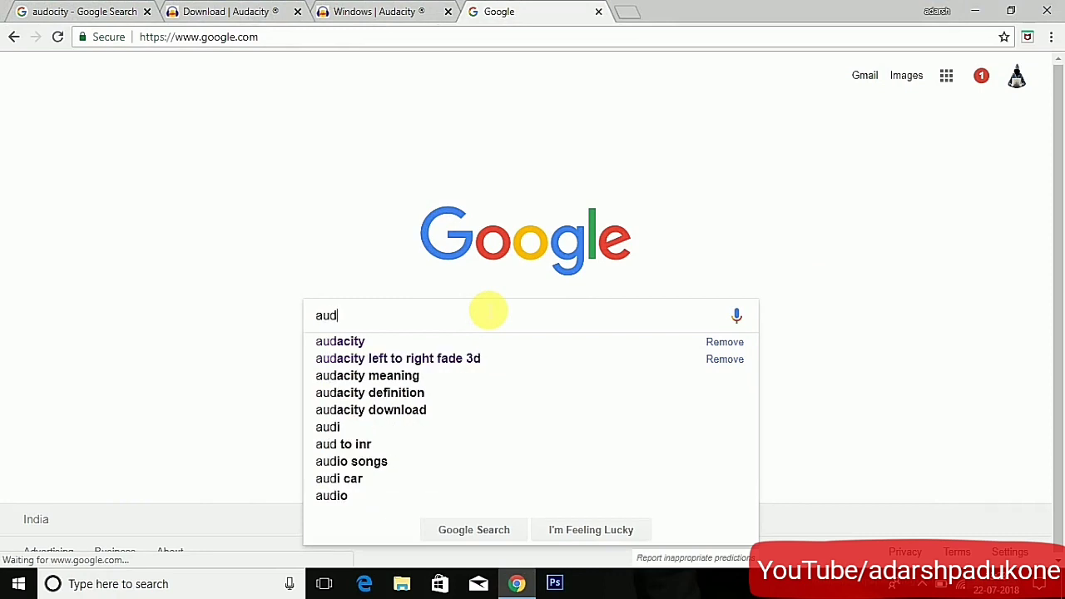
pyautogui.write('acity')
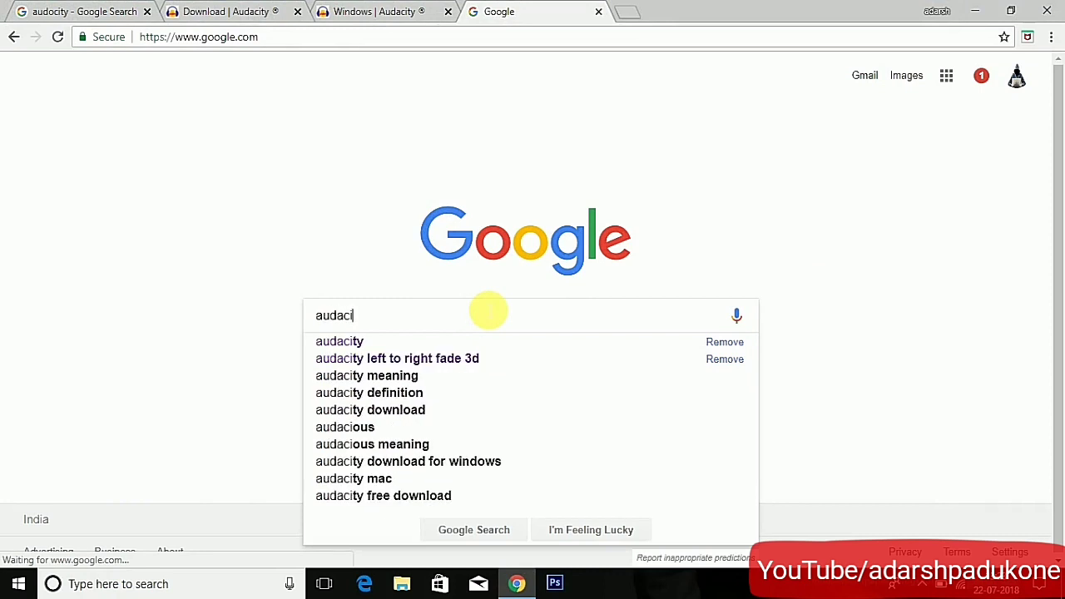
pyautogui.press('Return')
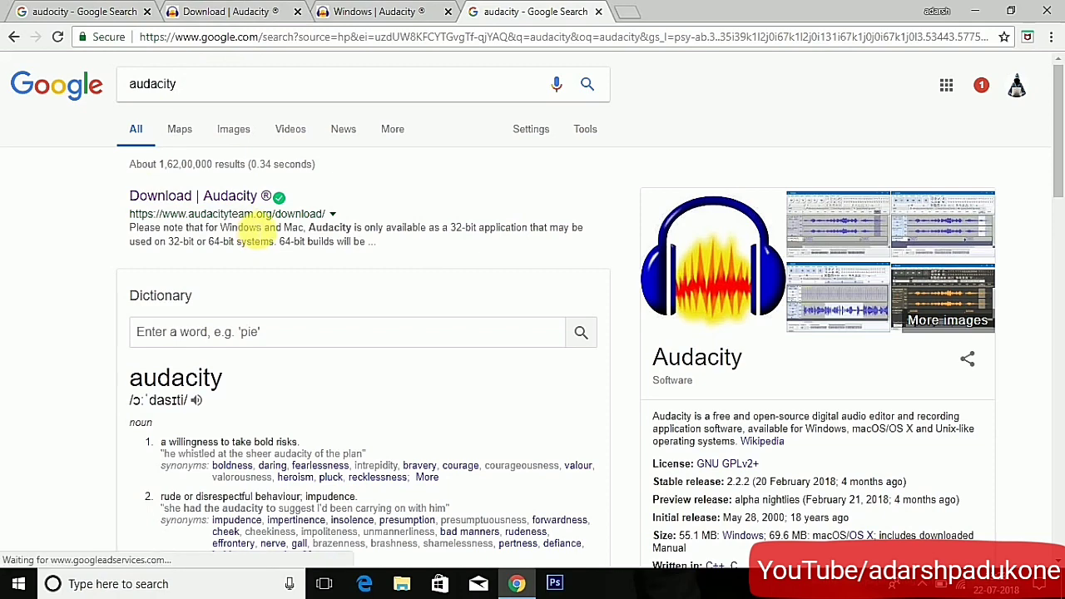
pyautogui.click(223, 12)
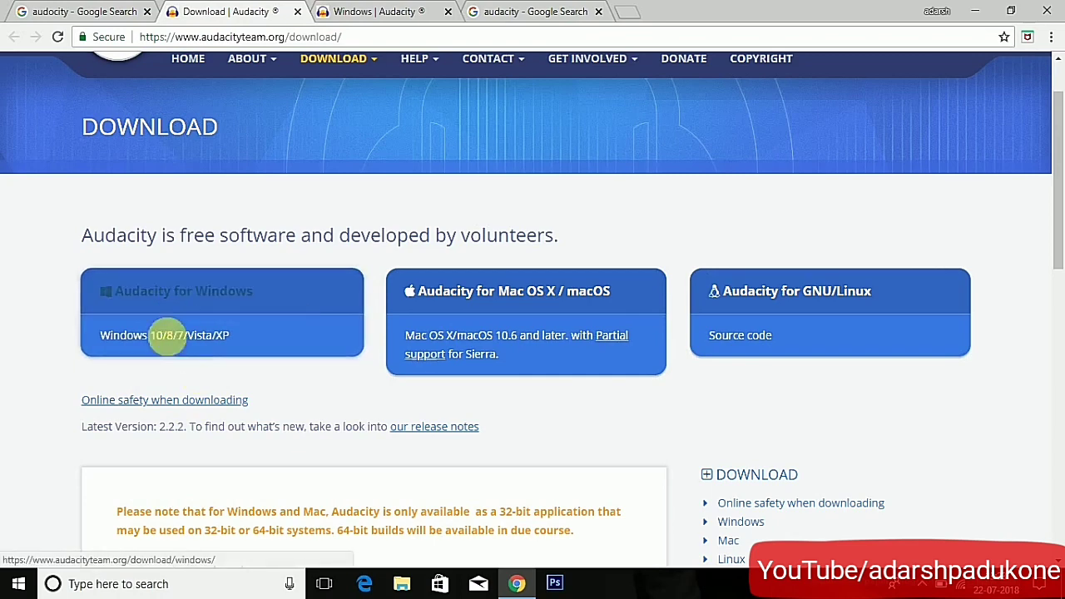
pyautogui.click(397, 12)
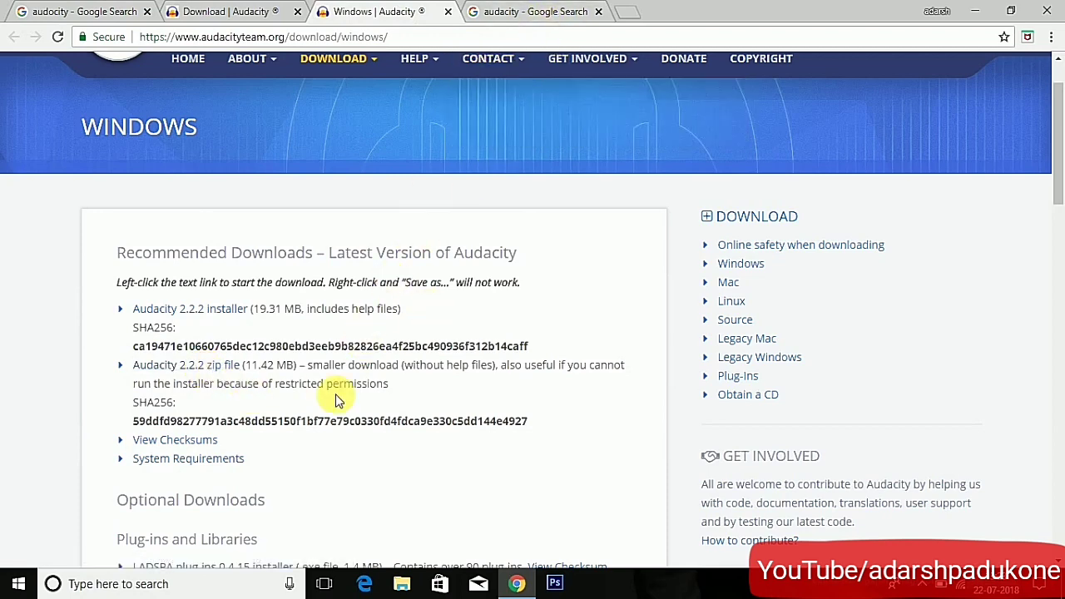
pyautogui.click(985, 8)
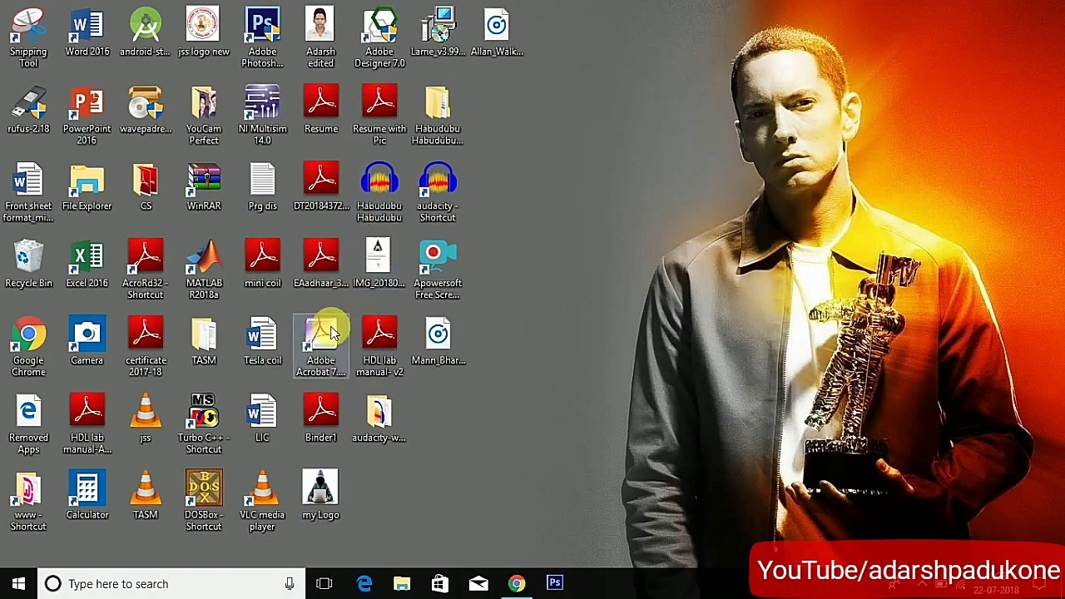
# - Open the audacity-win-2.2.2 desktop folder and launch the Audacity application
pyautogui.doubleClick(376, 416)
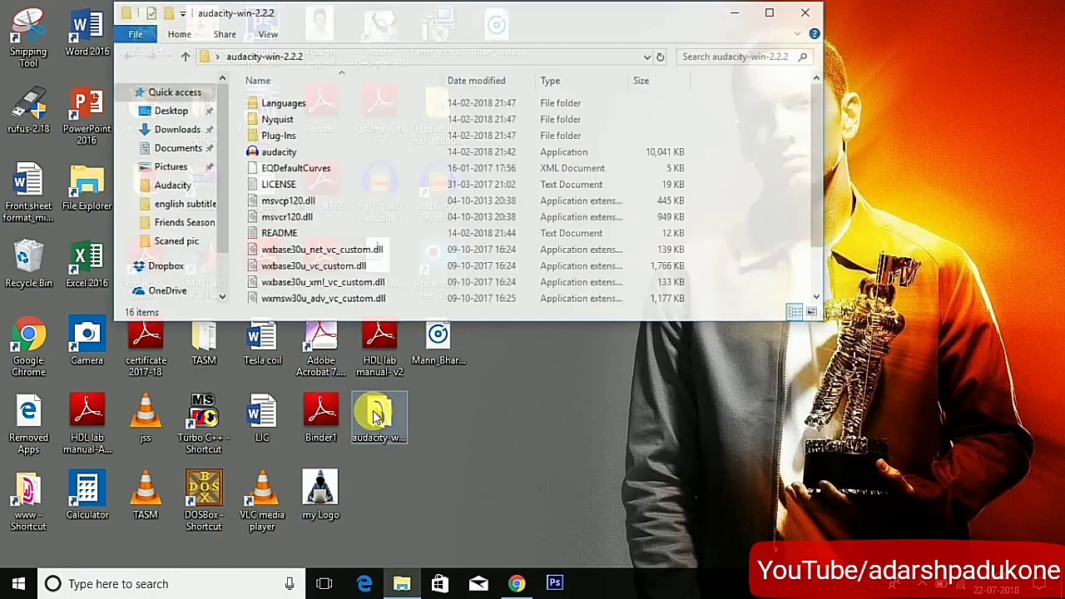
pyautogui.doubleClick(283, 153)
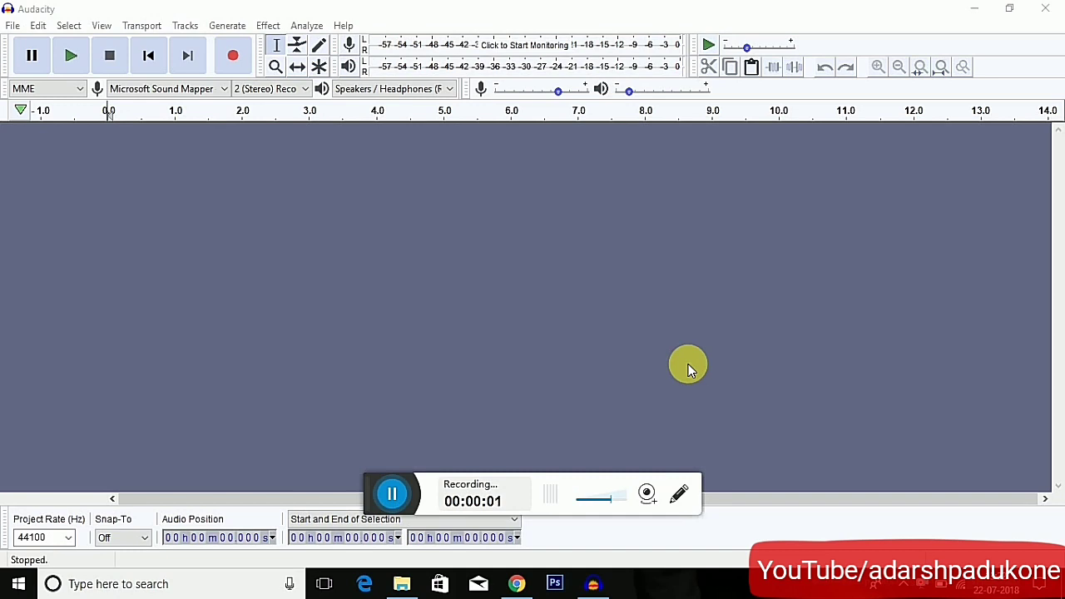
# - Open the Allan_Walker_-_Faded_instrumental MP3 from the Desktop via File > Open
pyautogui.click(13, 26)
pyautogui.click(47, 63)
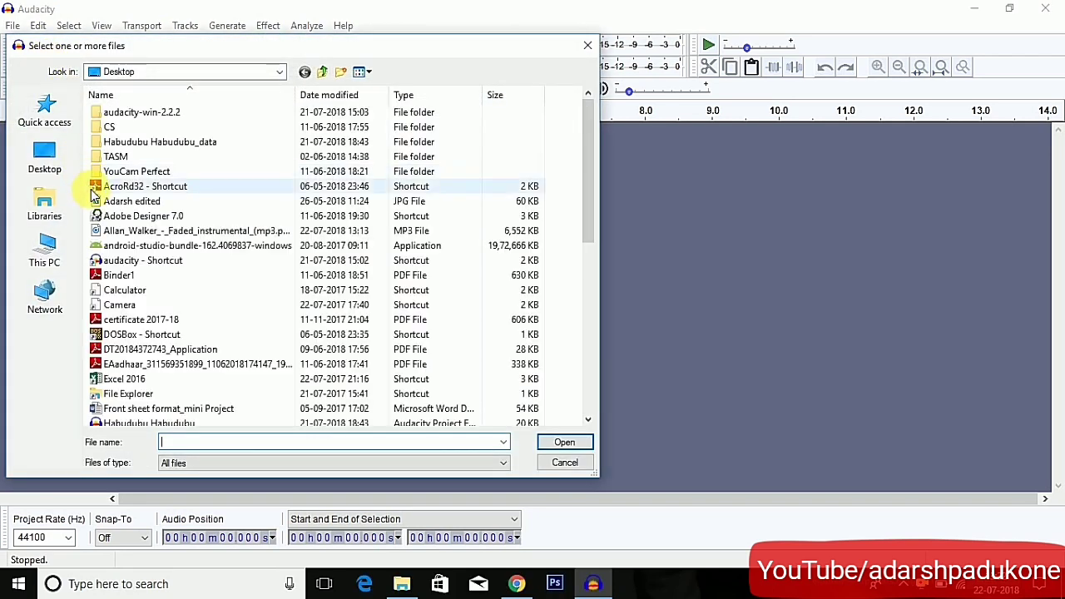
pyautogui.click(98, 232)
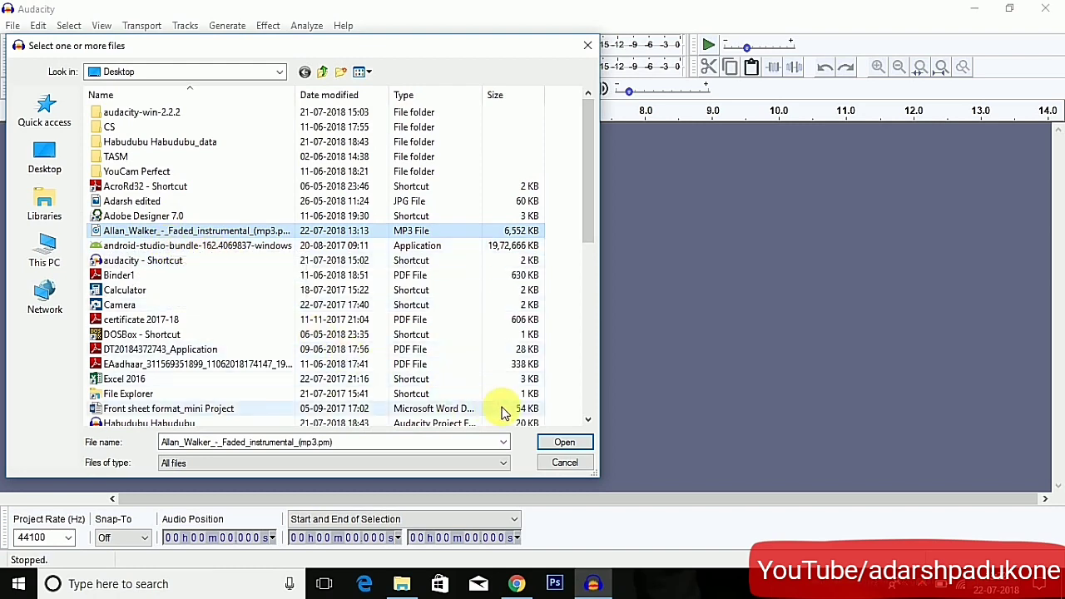
pyautogui.click(577, 449)
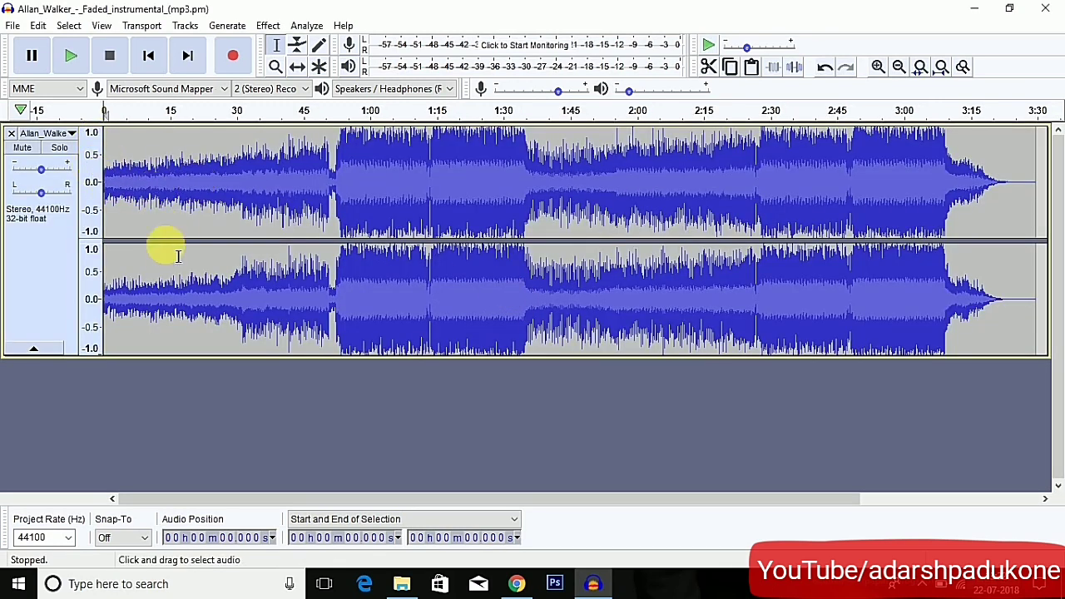
# - Split the stereo song into Left and Right tracks and zoom in on the first fraction of a second
pyautogui.click(73, 134)
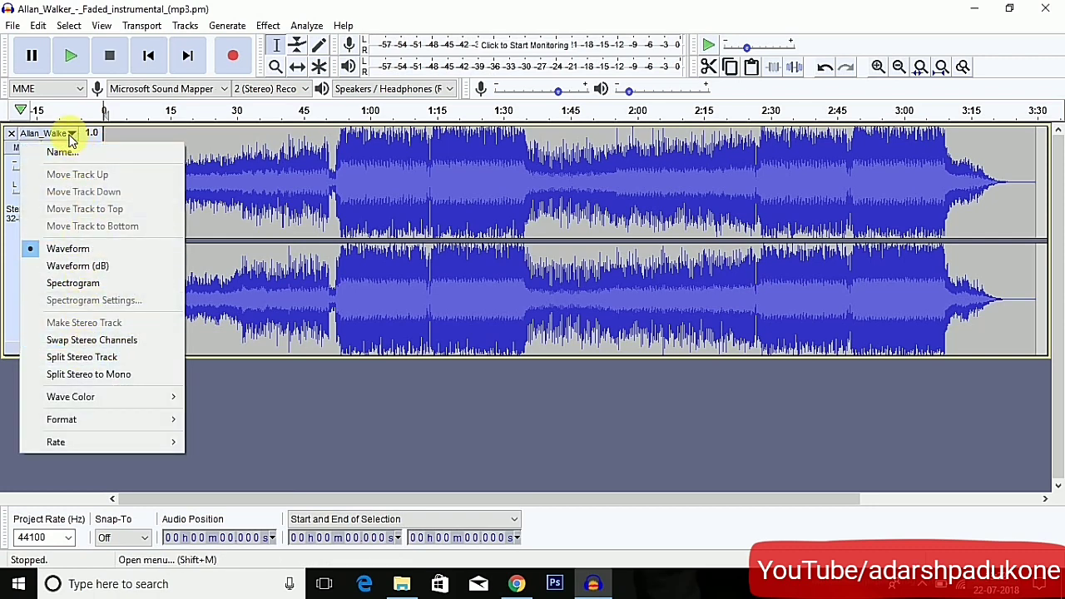
pyautogui.click(81, 357)
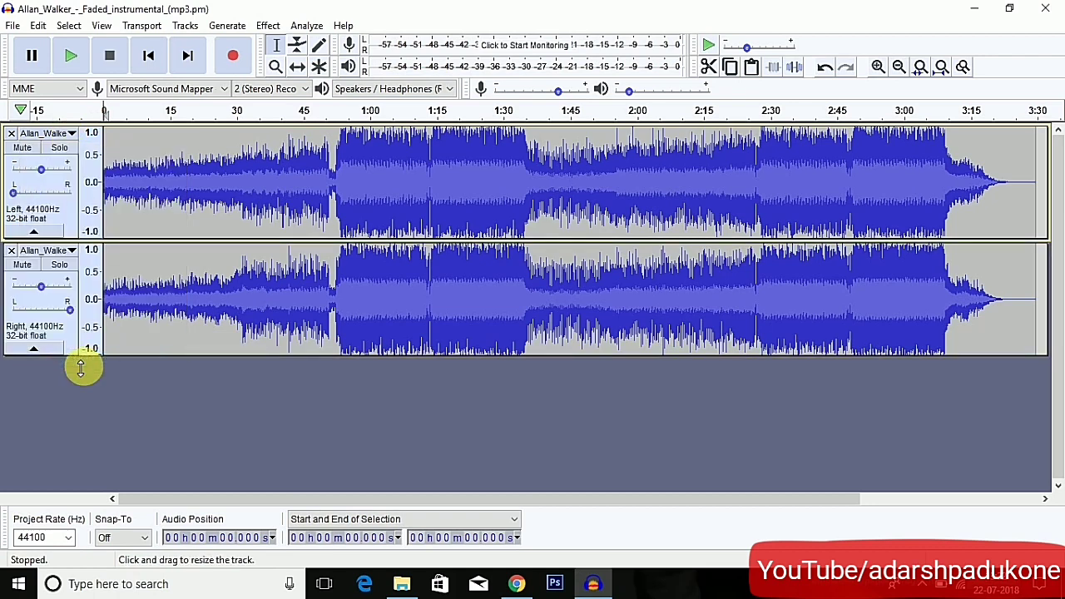
pyautogui.click(877, 67)
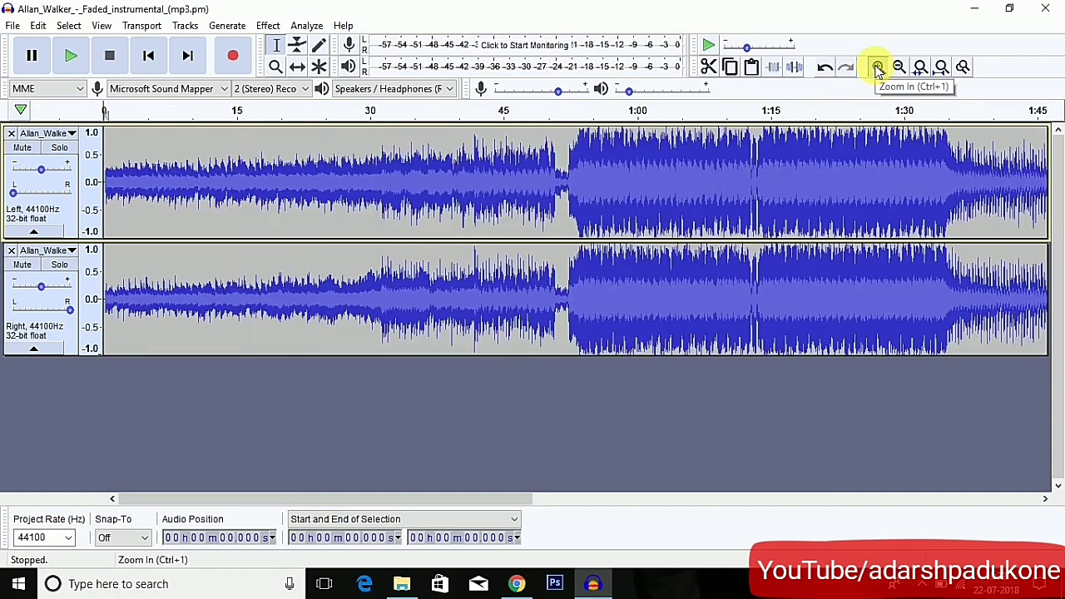
pyautogui.click(877, 68)
pyautogui.click(877, 68)
pyautogui.click(877, 67)
pyautogui.click(877, 67)
pyautogui.click(877, 67)
pyautogui.click(877, 67)
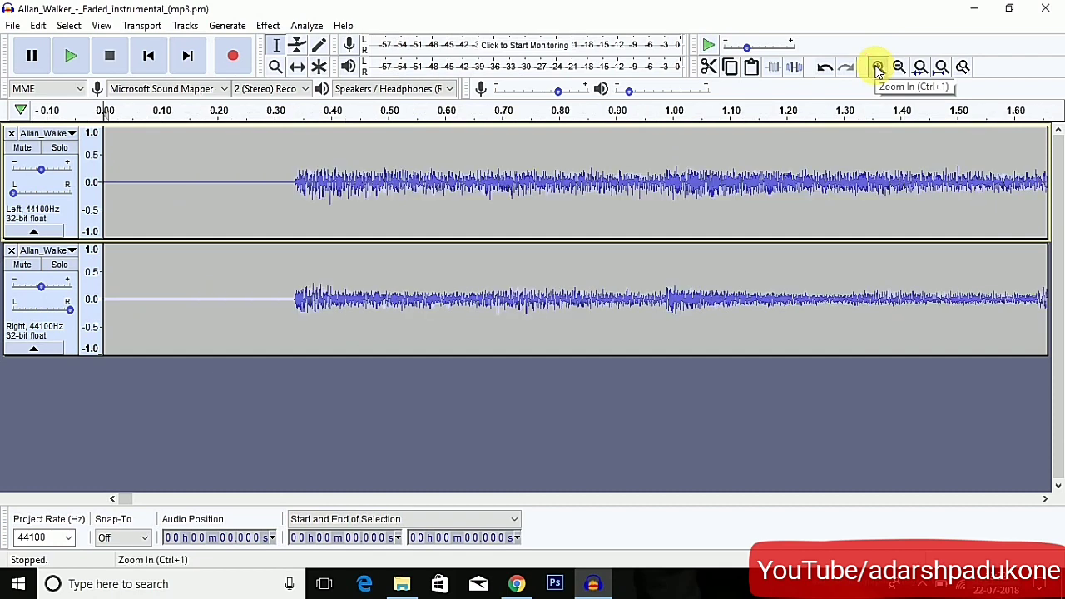
pyautogui.click(877, 67)
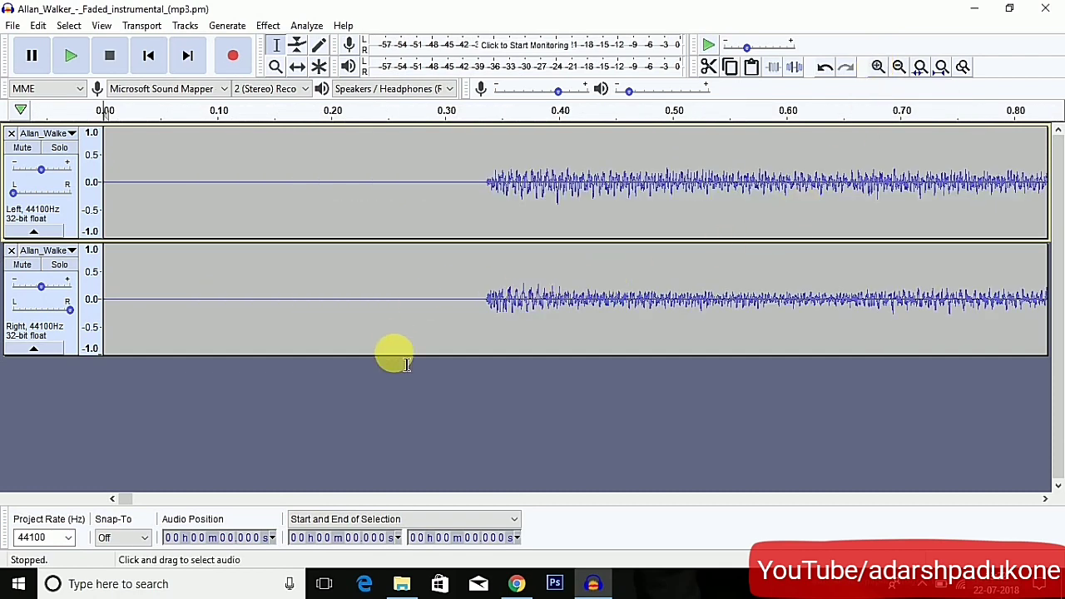
# - Drag the track borders to make the Left and Right tracks taller
pyautogui.moveTo(399, 358); pyautogui.dragTo(395, 449)
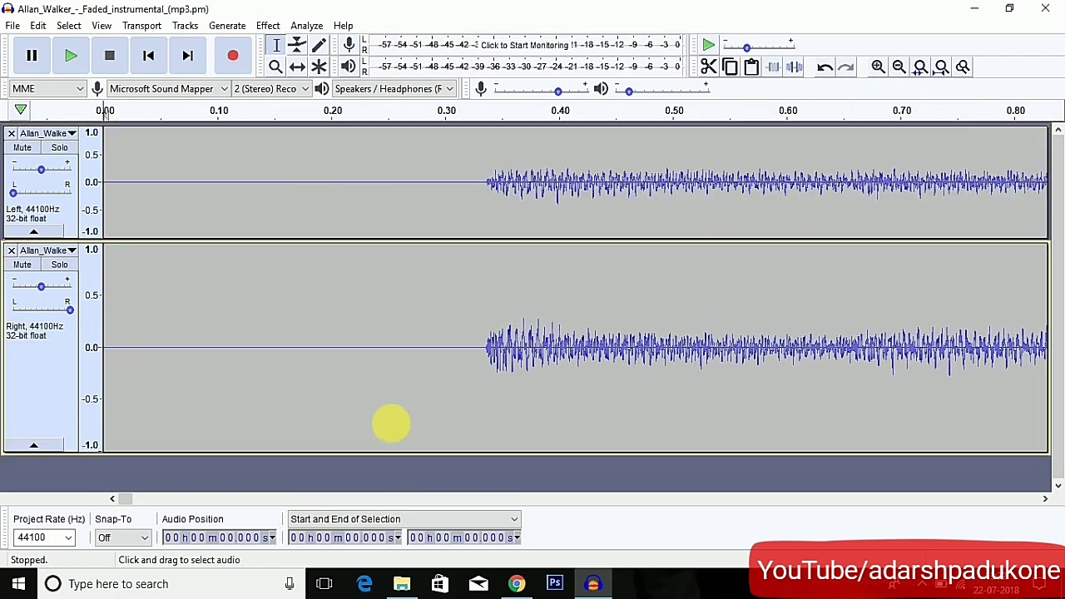
pyautogui.moveTo(416, 246); pyautogui.dragTo(421, 281)
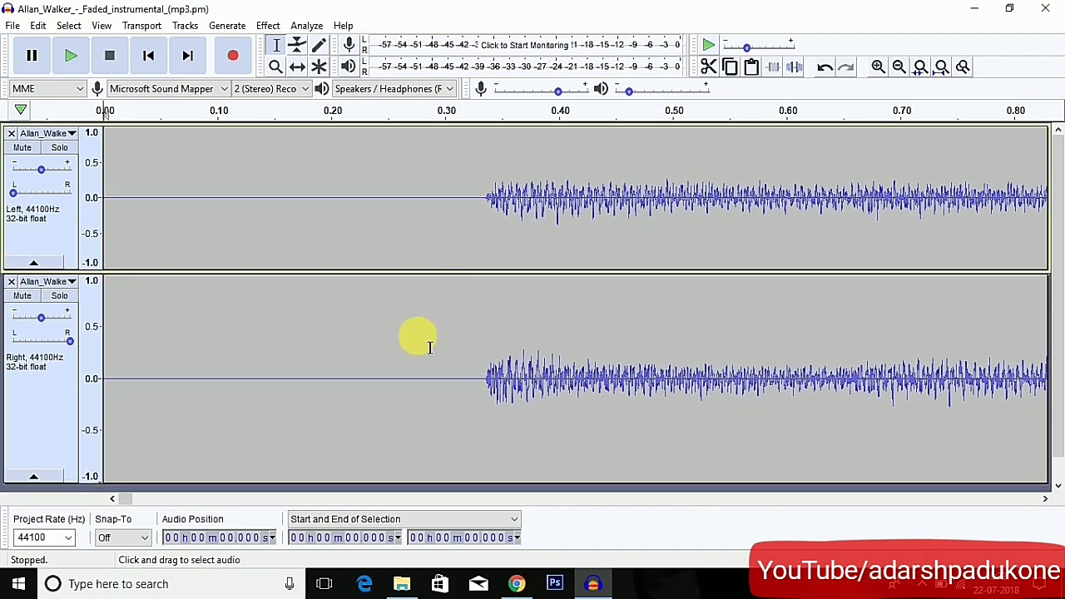
pyautogui.moveTo(416, 487); pyautogui.dragTo(418, 469)
pyautogui.click(440, 264)
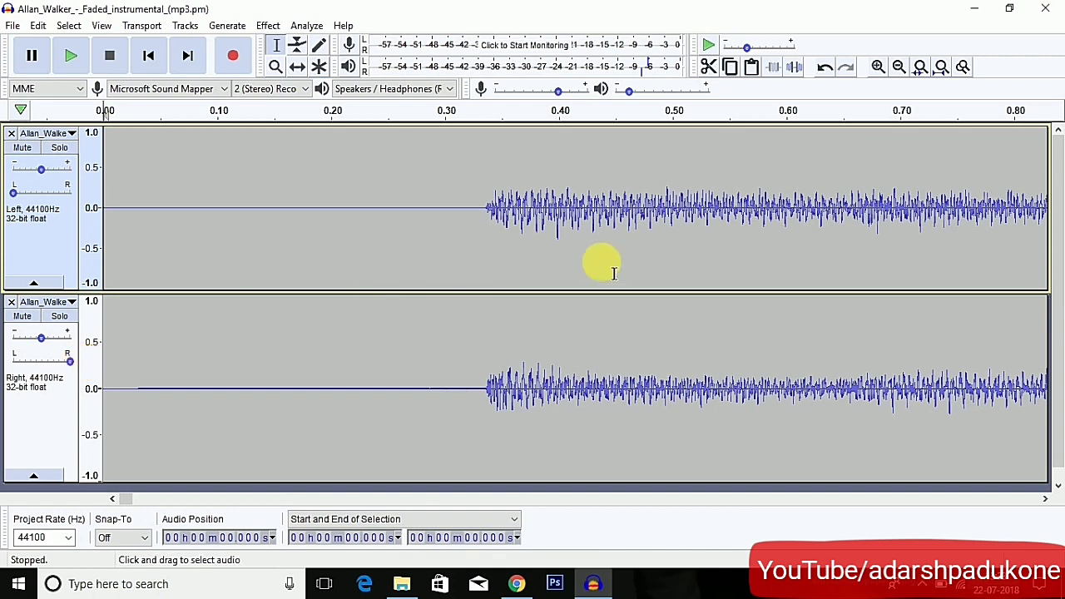
# - With the Envelope tool, drag both channels' volume envelopes down to 0
pyautogui.click(298, 48)
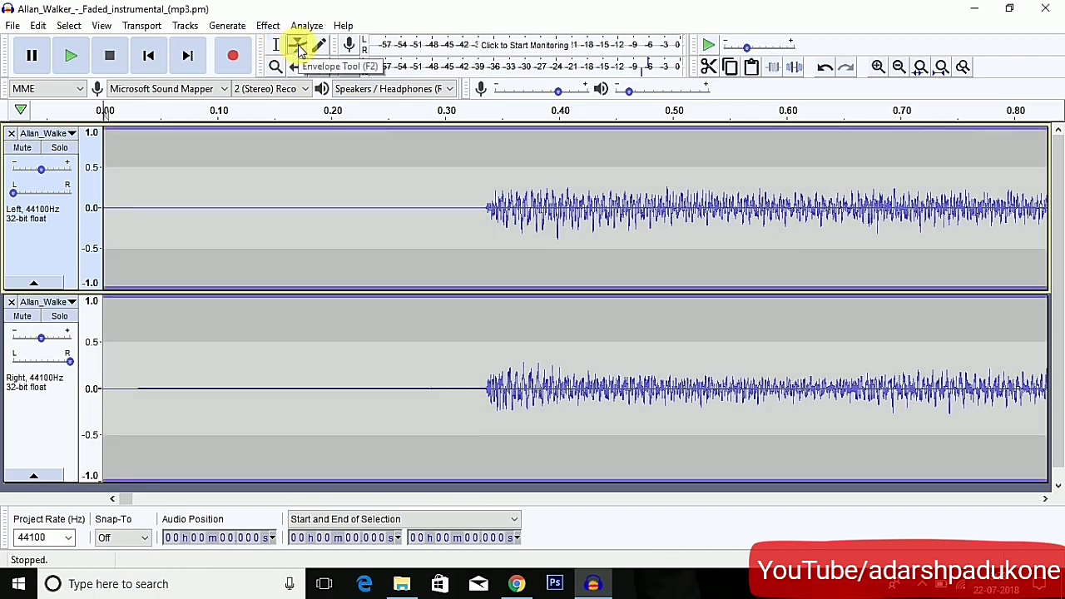
pyautogui.moveTo(148, 171); pyautogui.dragTo(150, 218)
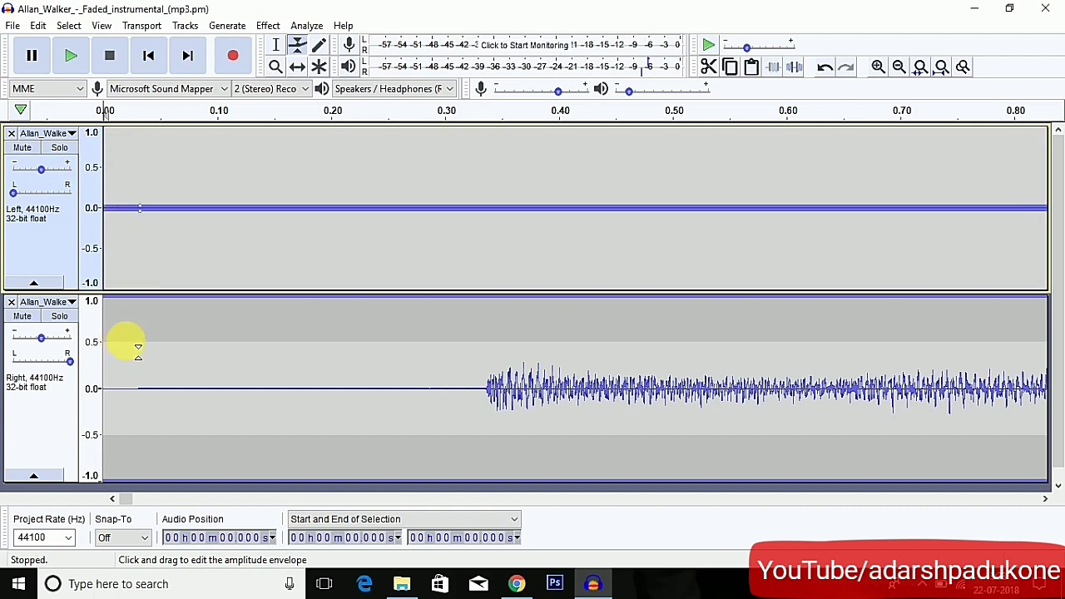
pyautogui.moveTo(149, 301); pyautogui.dragTo(158, 392)
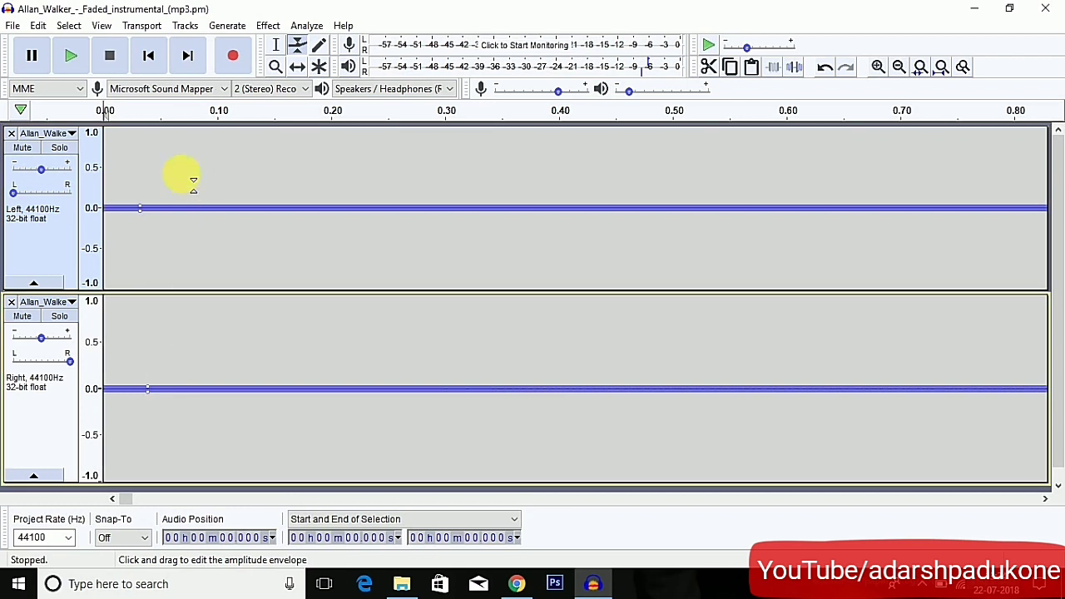
pyautogui.moveTo(181, 189); pyautogui.dragTo(158, 210)
# - Add alternating 0 and 1.0 envelope points on the Left track to form rising and falling pulses
pyautogui.moveTo(349, 137); pyautogui.dragTo(340, 208)
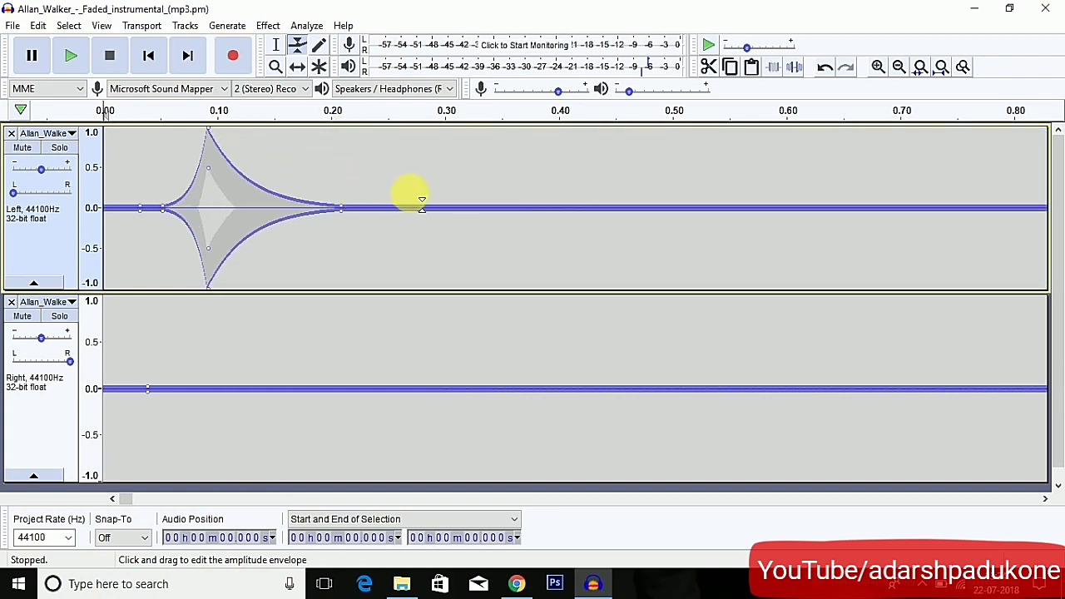
pyautogui.moveTo(450, 209); pyautogui.dragTo(455, 130)
pyautogui.moveTo(601, 130); pyautogui.dragTo(617, 218)
pyautogui.moveTo(705, 208); pyautogui.dragTo(707, 131)
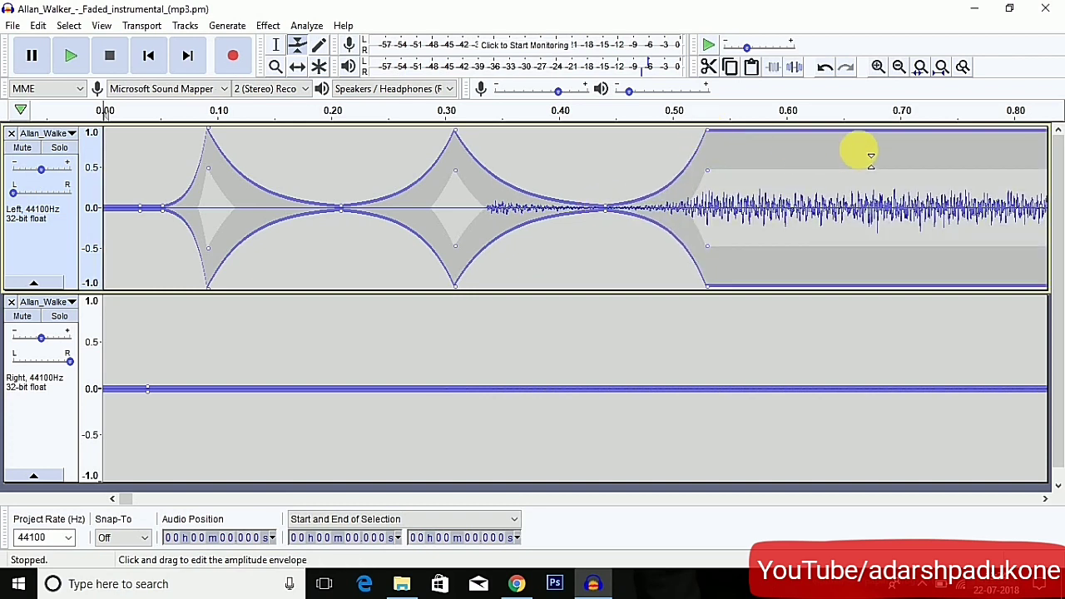
pyautogui.moveTo(872, 139); pyautogui.dragTo(893, 200)
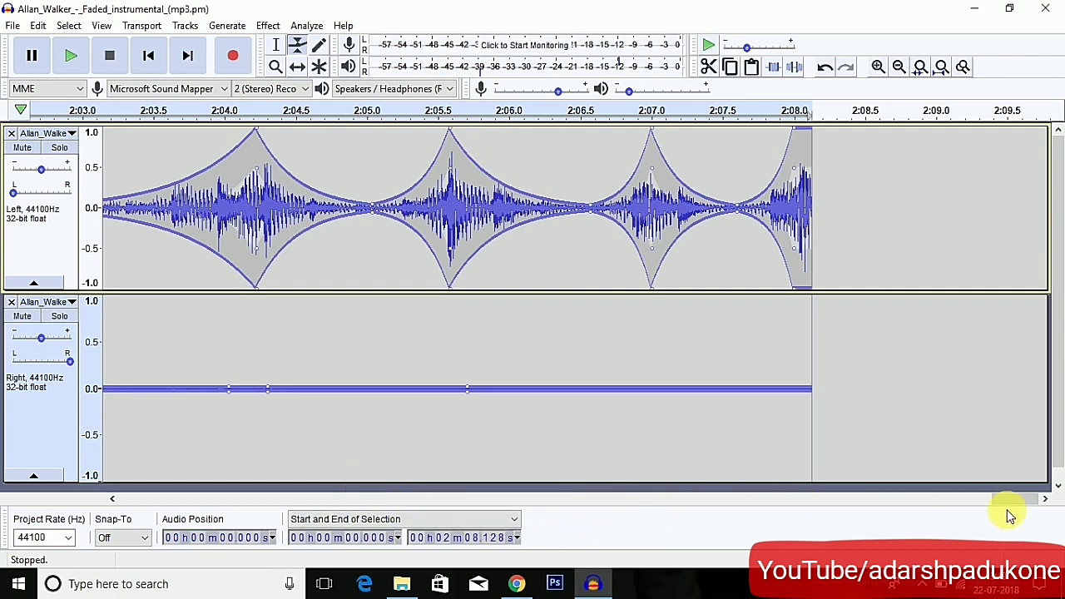
pyautogui.moveTo(1010, 502); pyautogui.dragTo(105, 521)
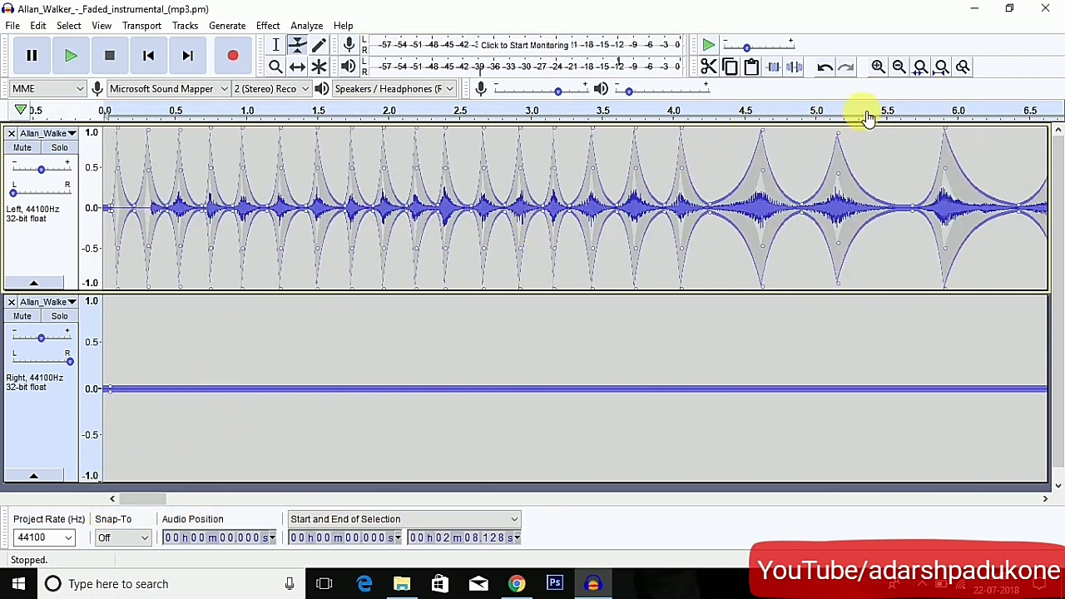
pyautogui.click(878, 68)
pyautogui.click(877, 68)
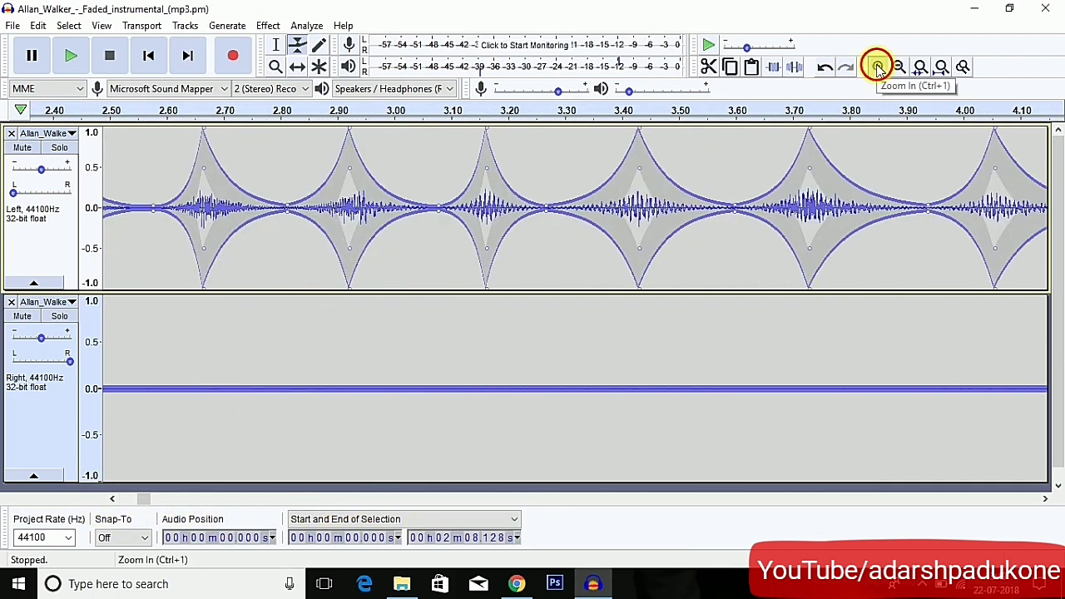
pyautogui.click(877, 68)
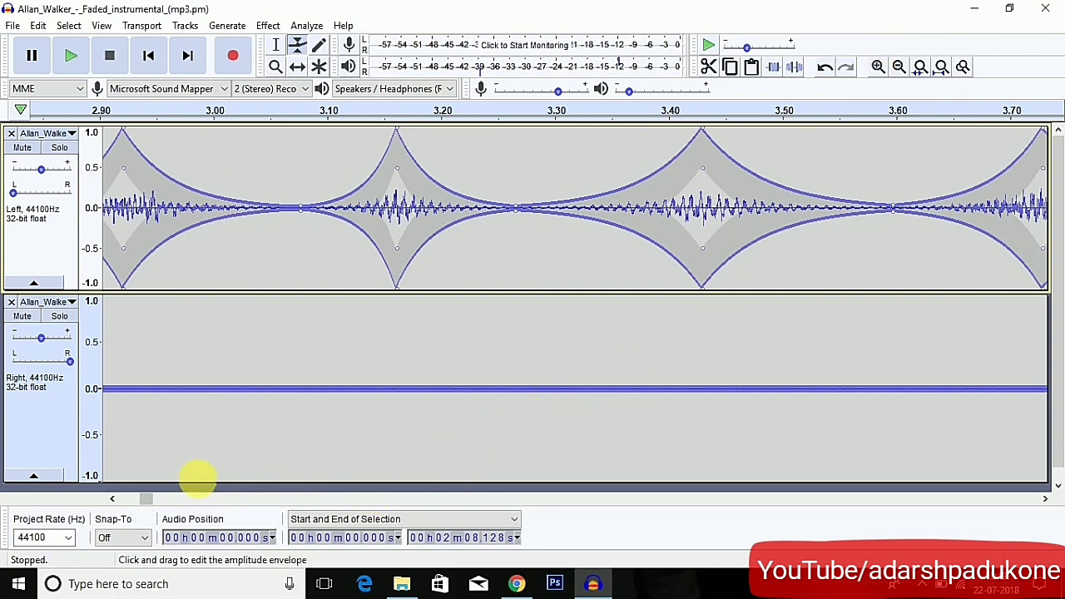
pyautogui.moveTo(143, 504); pyautogui.dragTo(108, 503)
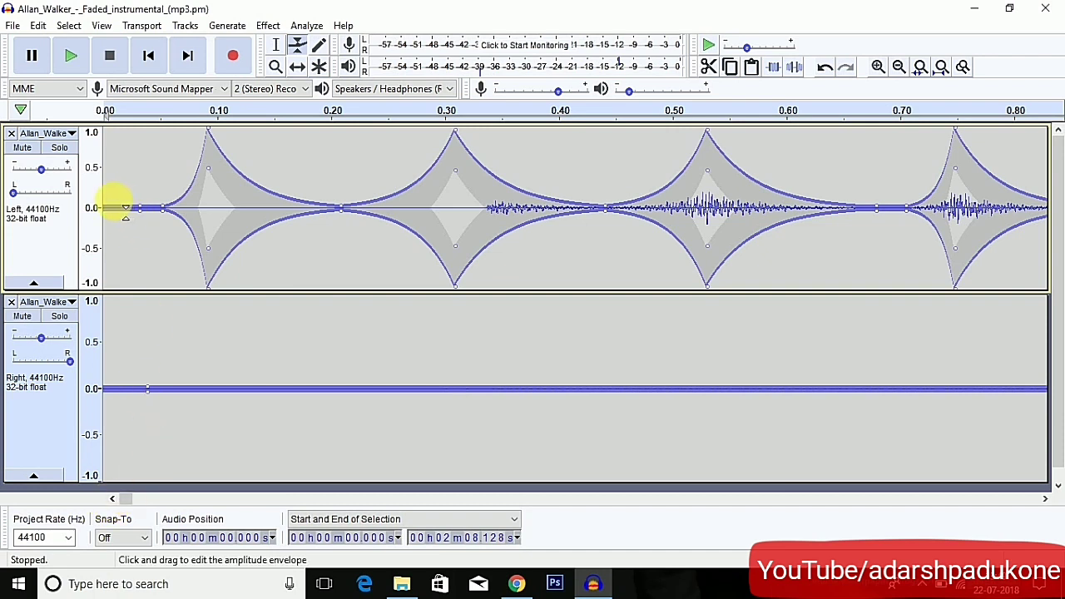
# - Raise the Left envelope to full volume at the clip start and shift its 0.0 point right
pyautogui.moveTo(124, 207)
pyautogui.mouseDown()
pyautogui.moveTo(128, 142)
pyautogui.moveTo(137, 206)
pyautogui.mouseUp()
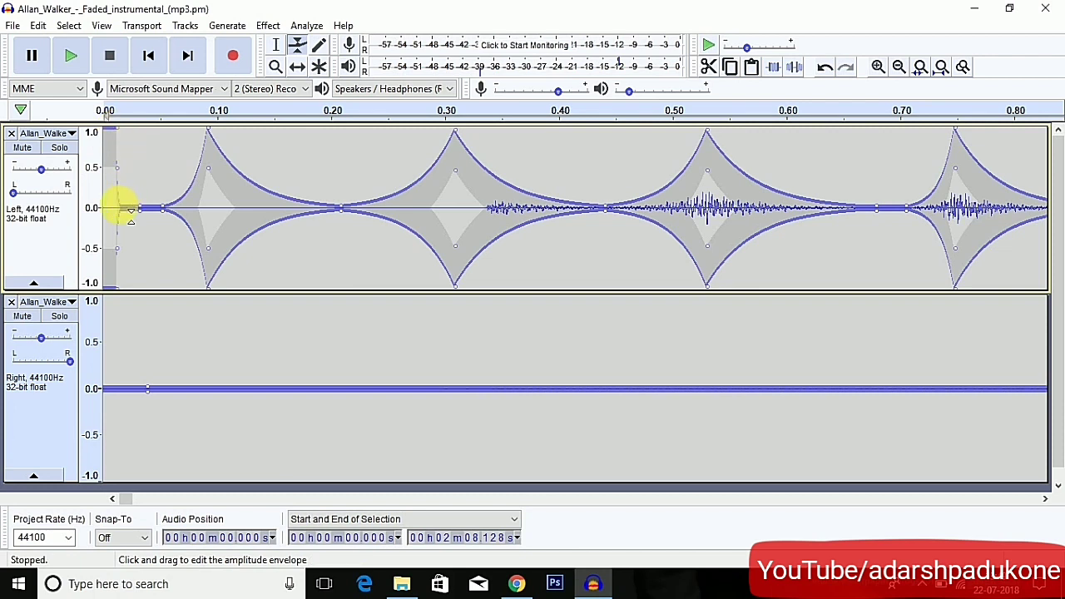
pyautogui.moveTo(138, 206); pyautogui.dragTo(169, 206)
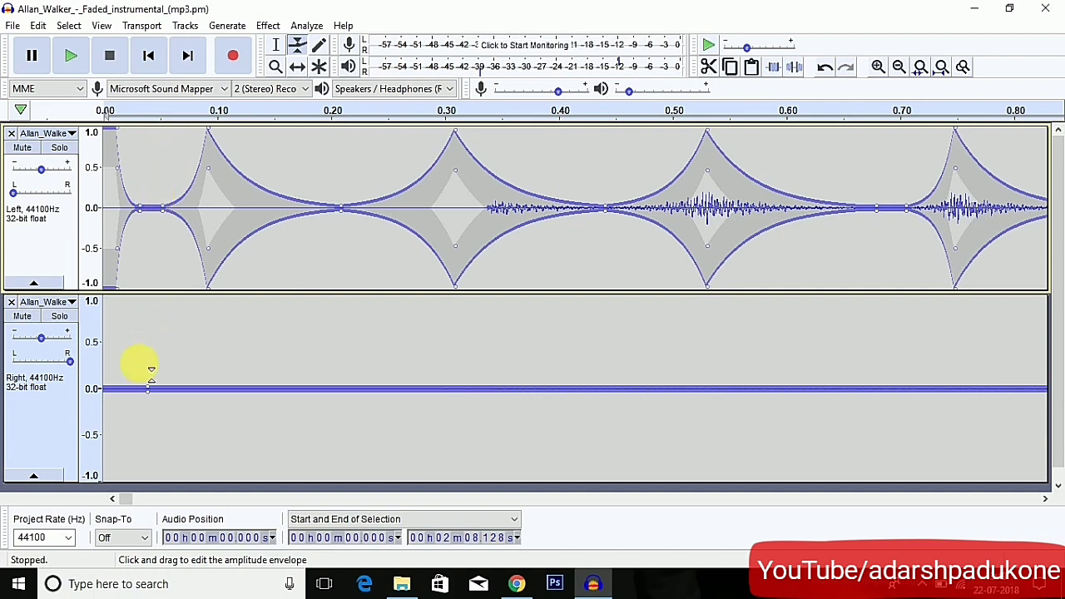
# - Drag Right-track envelope points between 0.0 and 1.0 so its peaks fall between the Left track's peaks
pyautogui.moveTo(158, 392); pyautogui.dragTo(167, 306)
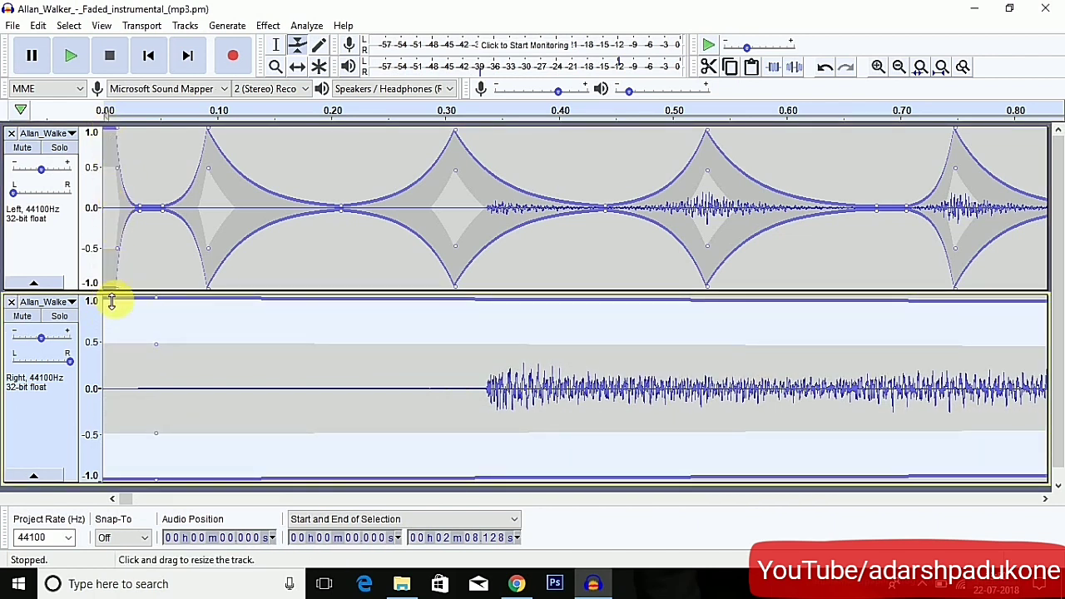
pyautogui.moveTo(108, 297); pyautogui.dragTo(100, 386)
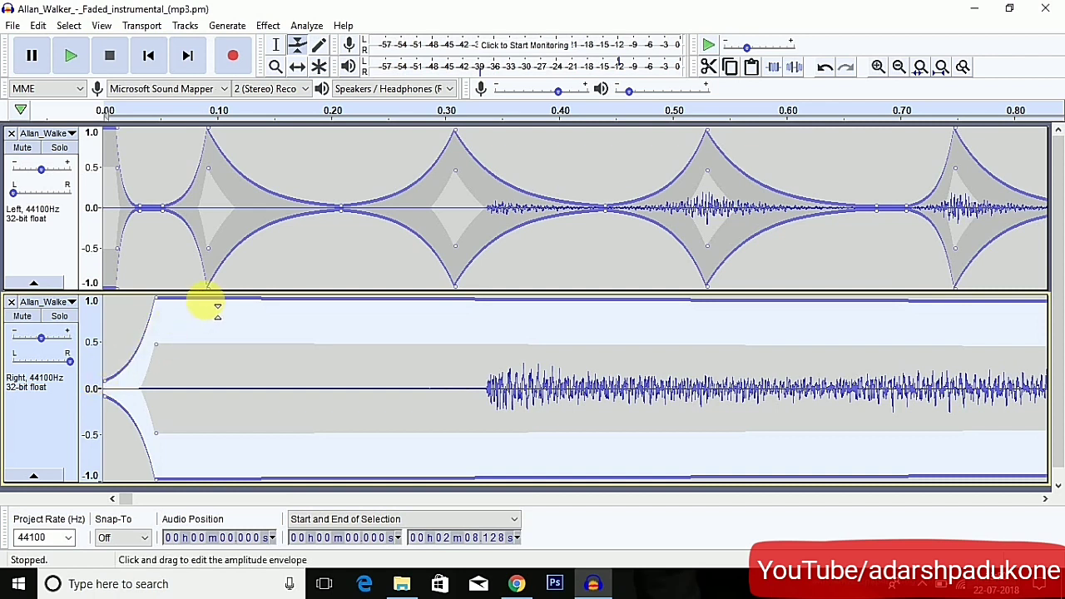
pyautogui.moveTo(217, 308); pyautogui.dragTo(212, 386)
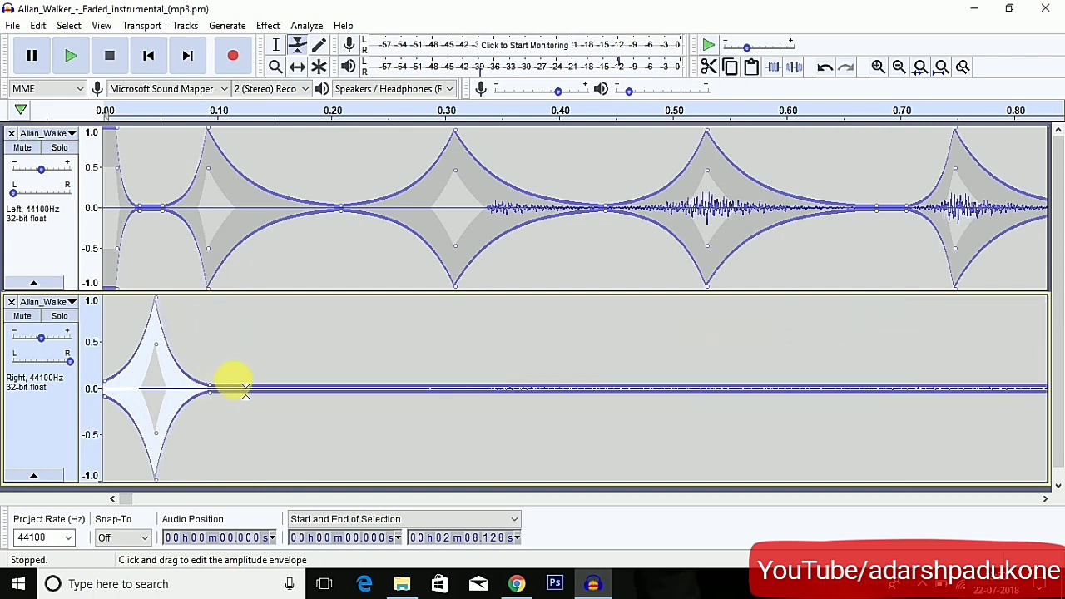
pyautogui.click(330, 389)
pyautogui.moveTo(321, 383); pyautogui.dragTo(323, 296)
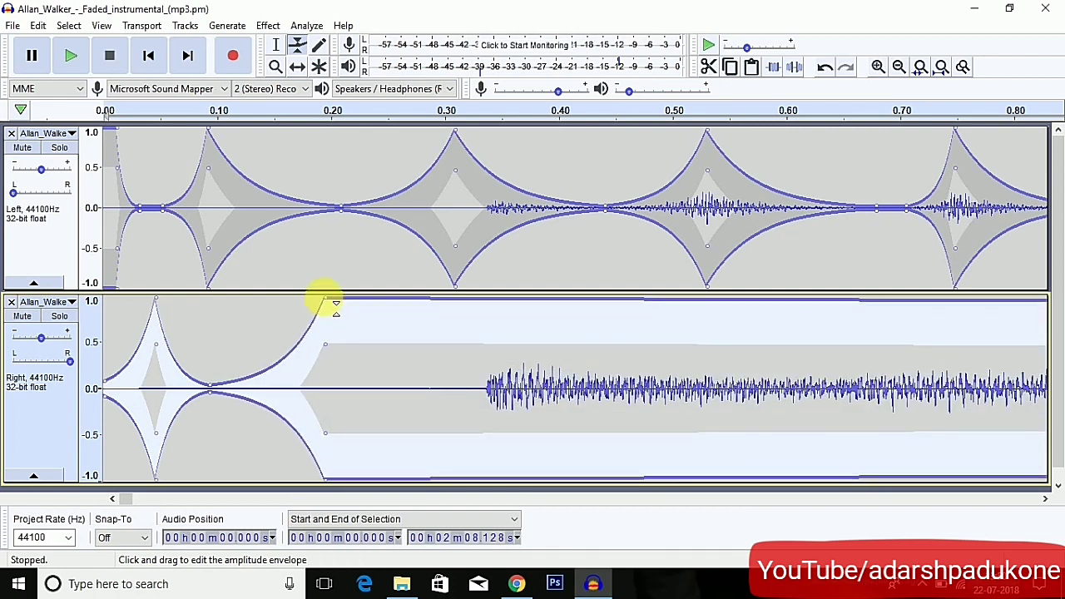
pyautogui.click(457, 301)
pyautogui.moveTo(457, 301); pyautogui.dragTo(459, 384)
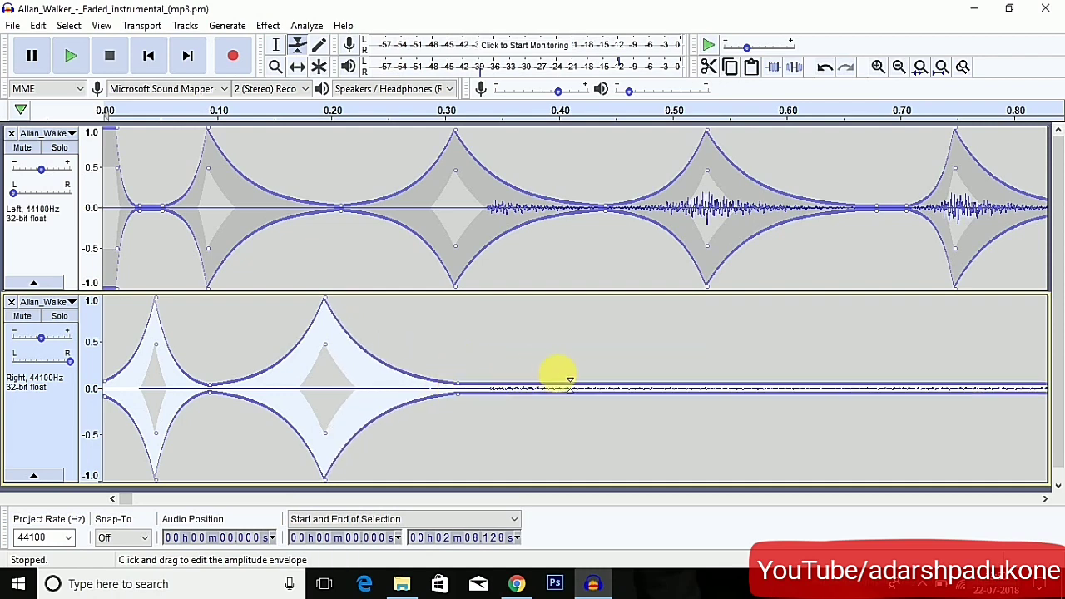
pyautogui.moveTo(572, 383); pyautogui.dragTo(571, 298)
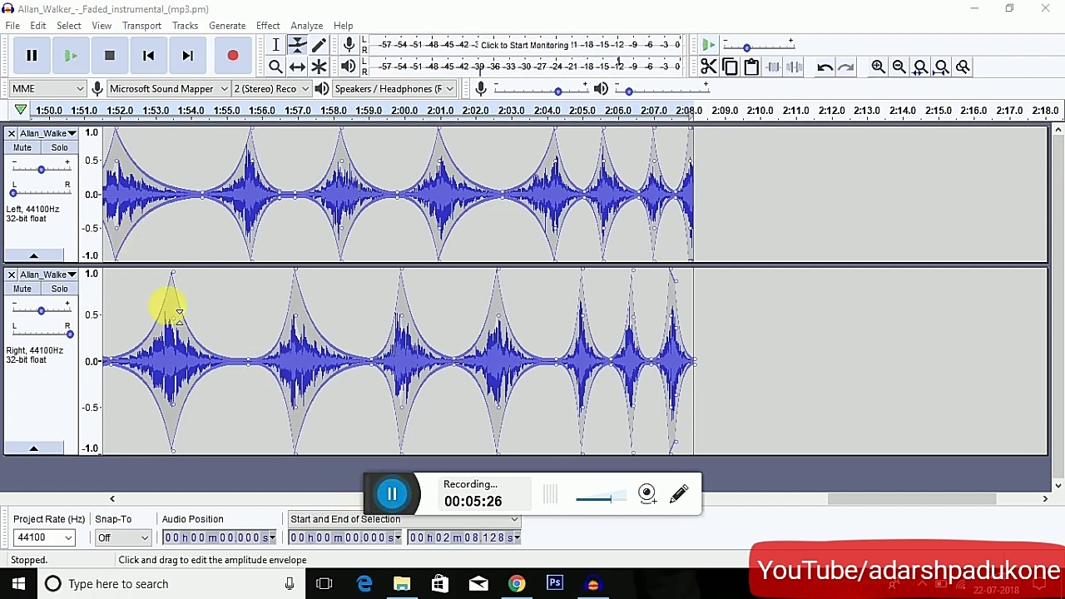
# - Zoom out three times and scroll fully left to view both pulsed tracks from the start
pyautogui.click(899, 69)
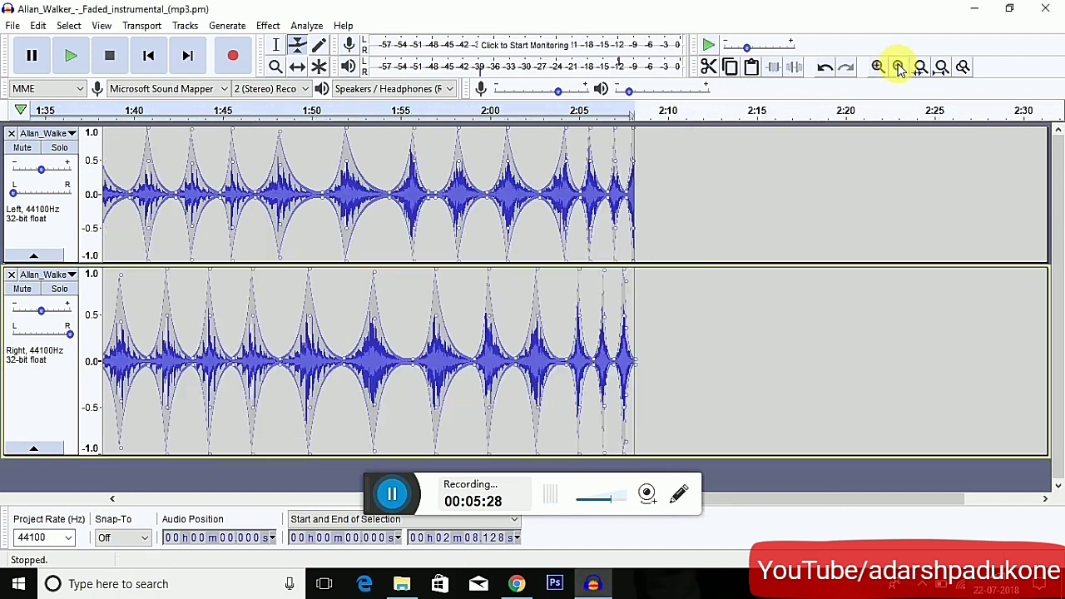
pyautogui.click(898, 68)
pyautogui.click(899, 68)
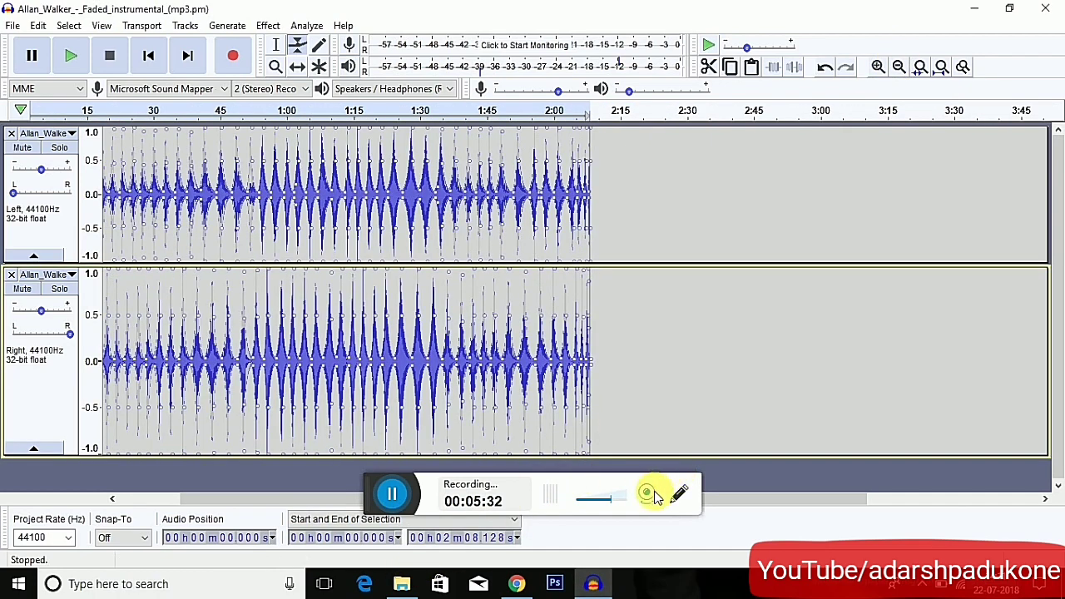
pyautogui.moveTo(739, 501); pyautogui.dragTo(629, 473)
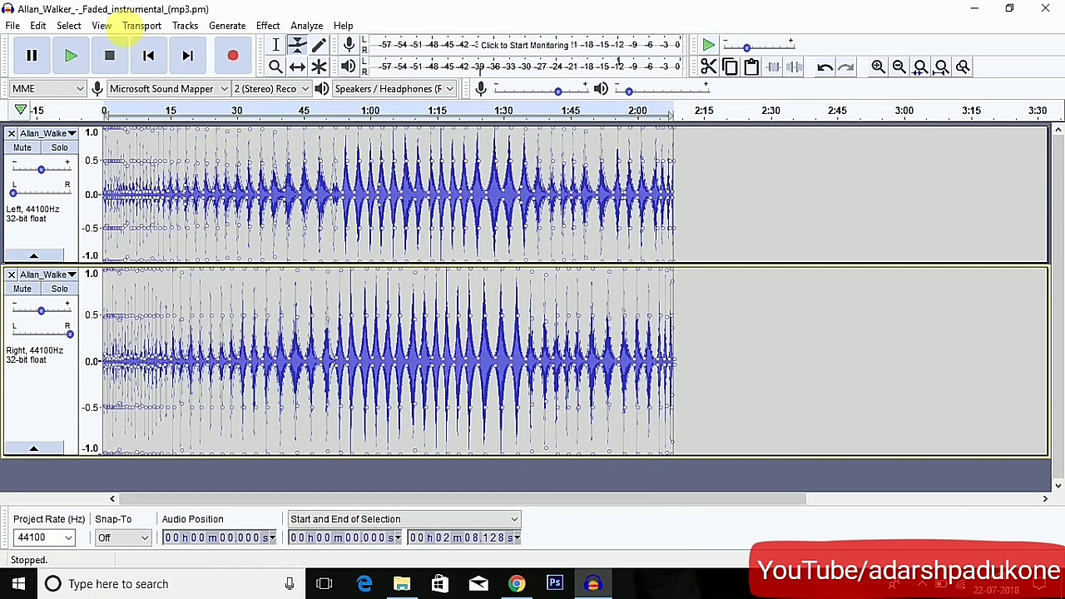
# - Export the project as an MP3 into the Audacity folder
pyautogui.click(15, 26)
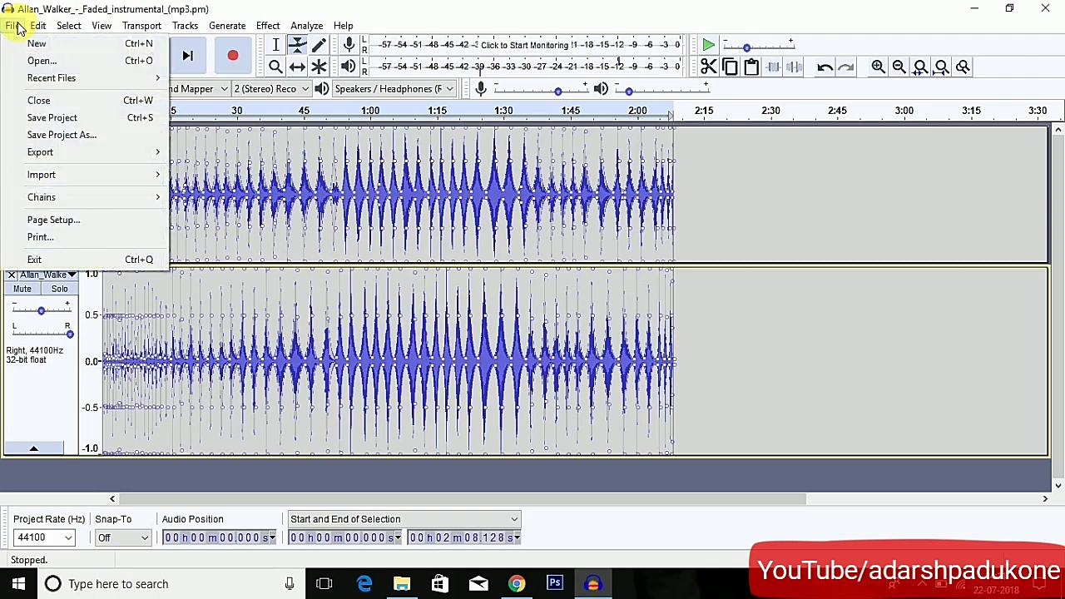
pyautogui.moveTo(47, 162)
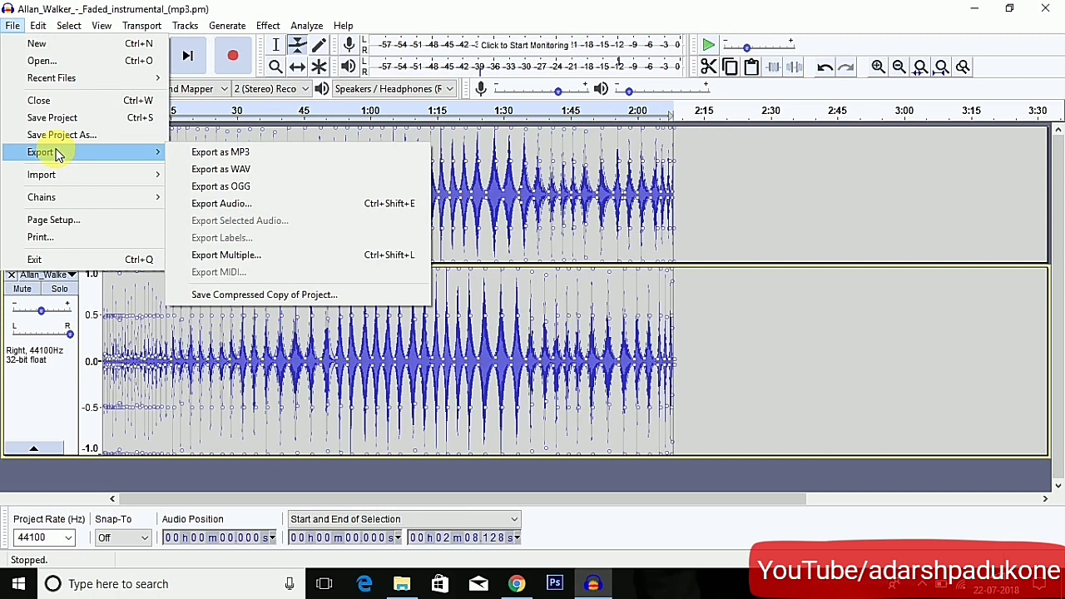
pyautogui.click(236, 152)
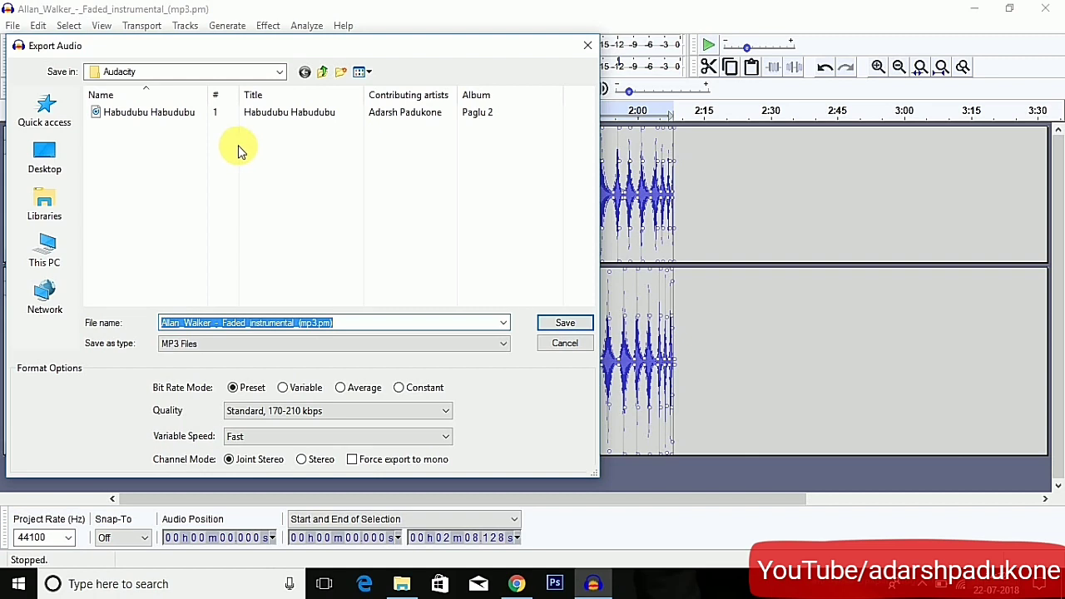
pyautogui.click(562, 325)
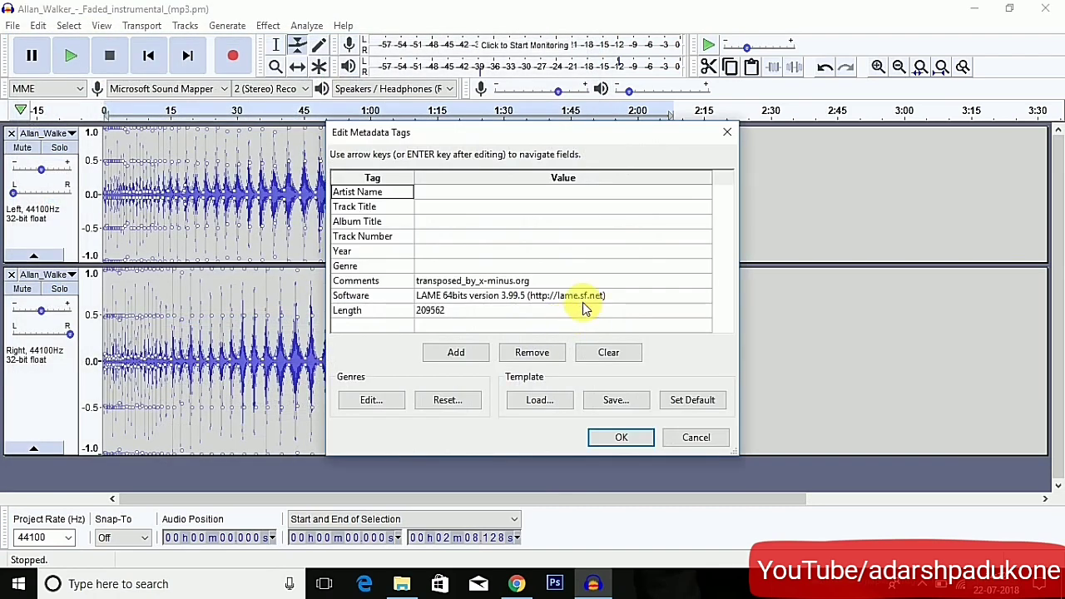
# - Enter an artist name and the track title 'Alan Walker Faded 3d' in the metadata tags
pyautogui.click(466, 192)
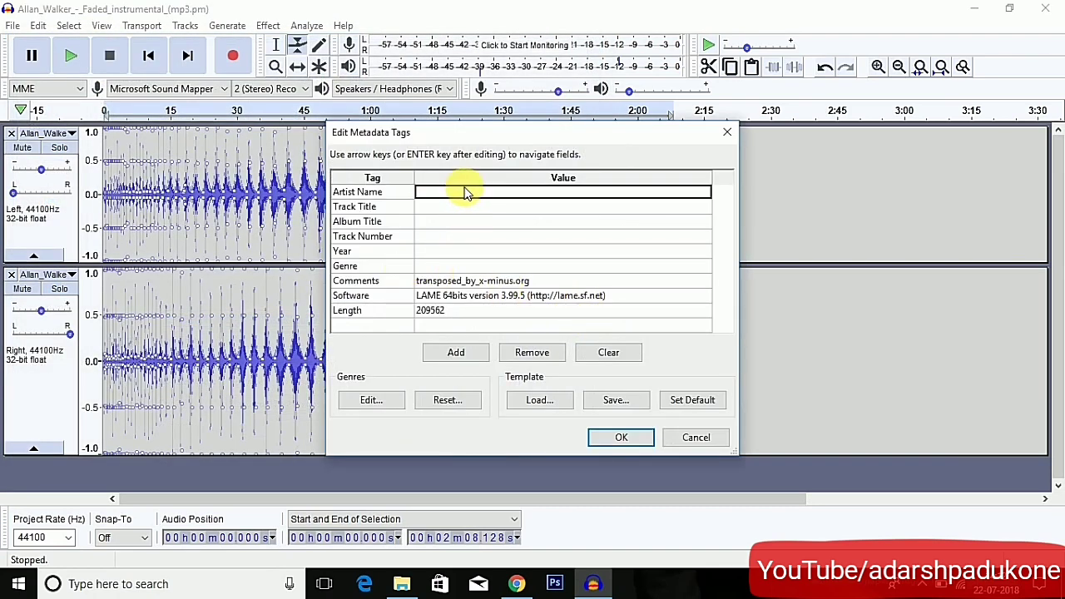
pyautogui.write('A')
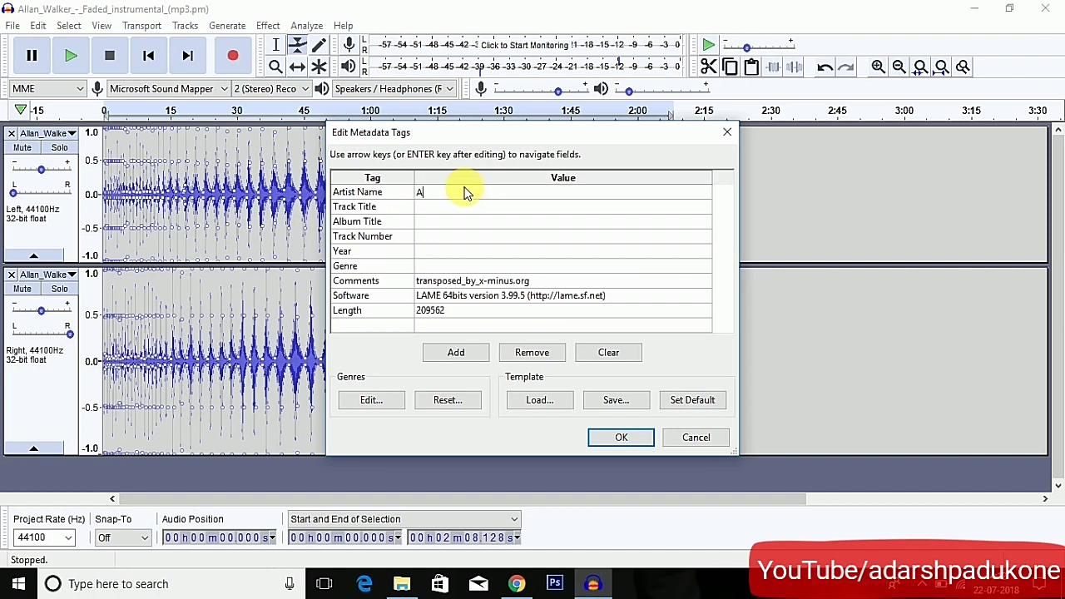
pyautogui.write('darsh')
pyautogui.click(438, 208)
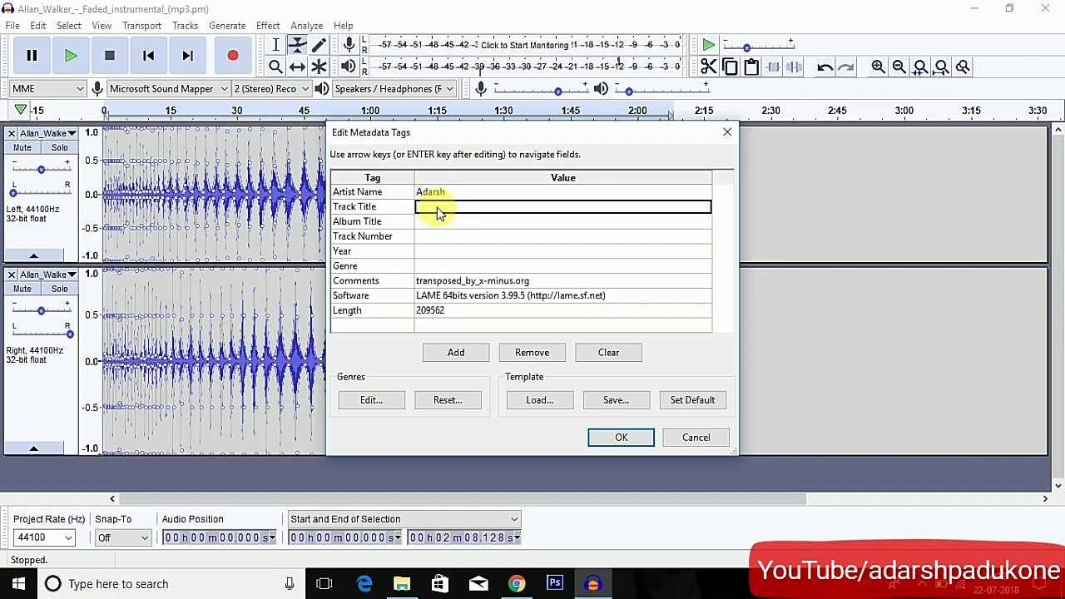
pyautogui.write('Alan Walker Faded 3d')
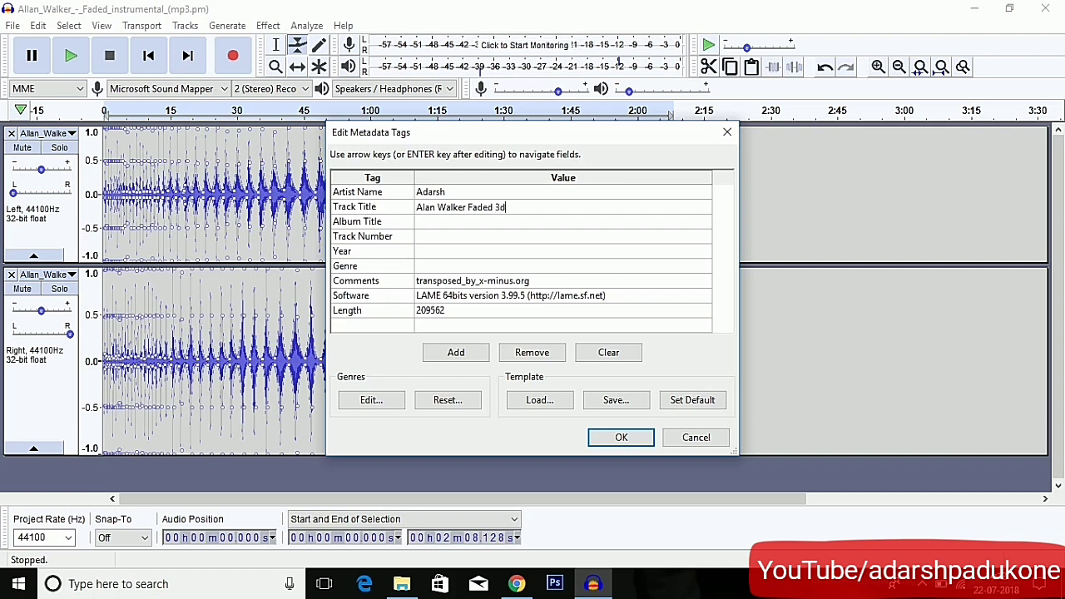
pyautogui.click(445, 209)
# - Set Year to 2018, add a YouTube channel link as the comment, and confirm the tags
pyautogui.click(442, 251)
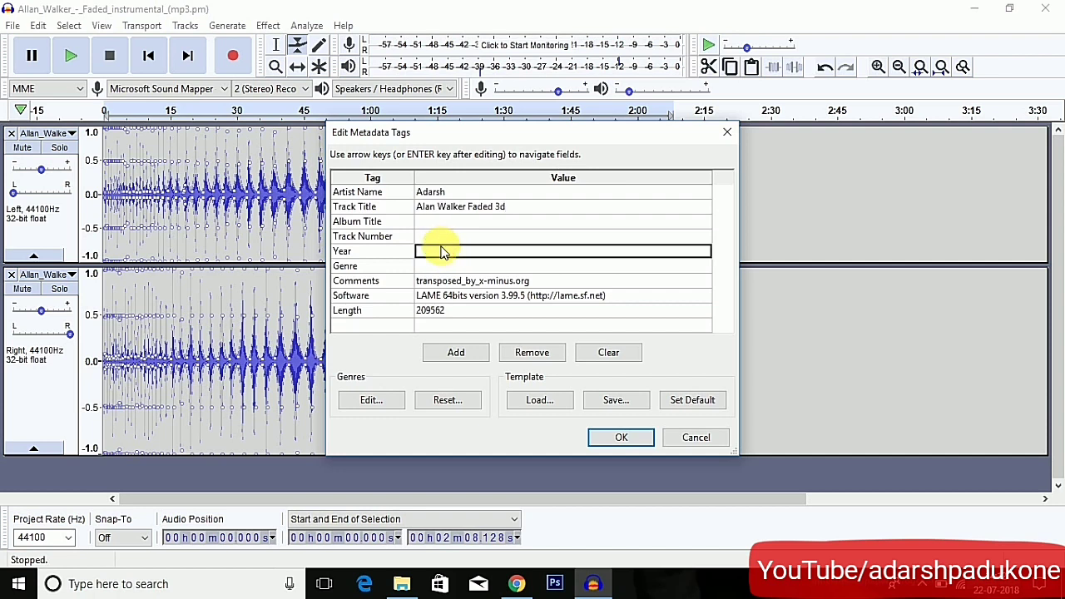
pyautogui.write('2018')
pyautogui.press('Return')
pyautogui.press('Down')
pyautogui.write('http://www.youtube.com/adarshpadukone')
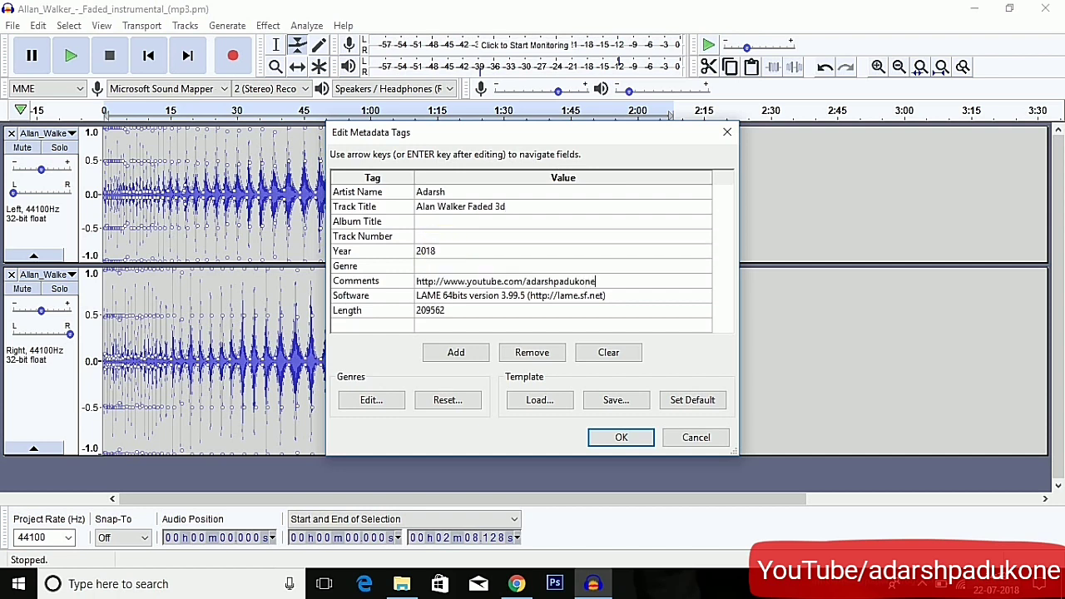
pyautogui.click(621, 437)
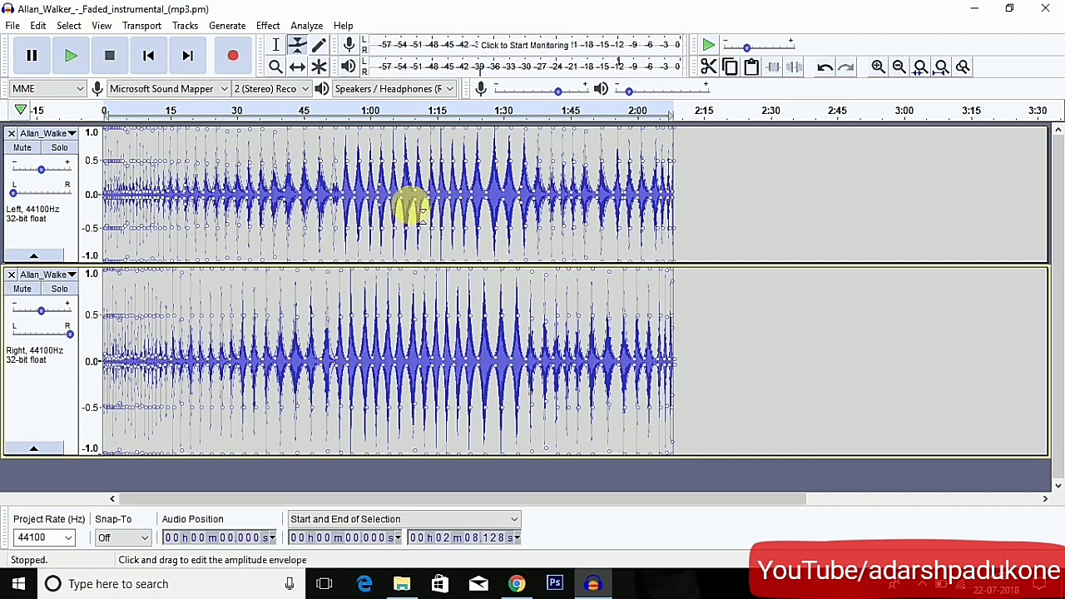
# - Play a few seconds of the pulsed Faded track, stop it, and minimize Audacity
pyautogui.click(73, 56)
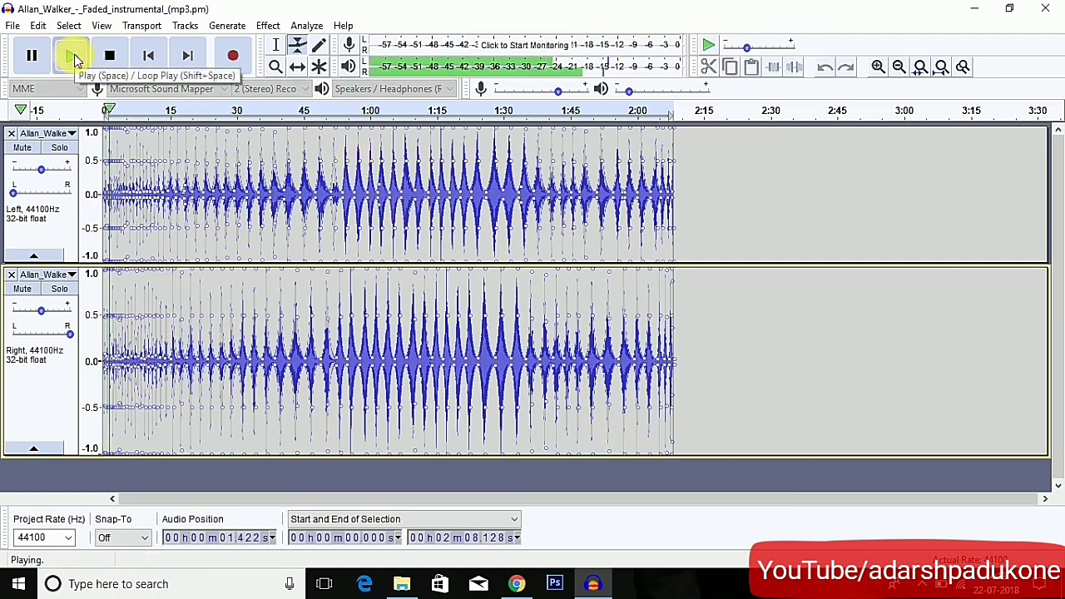
pyautogui.click(73, 57)
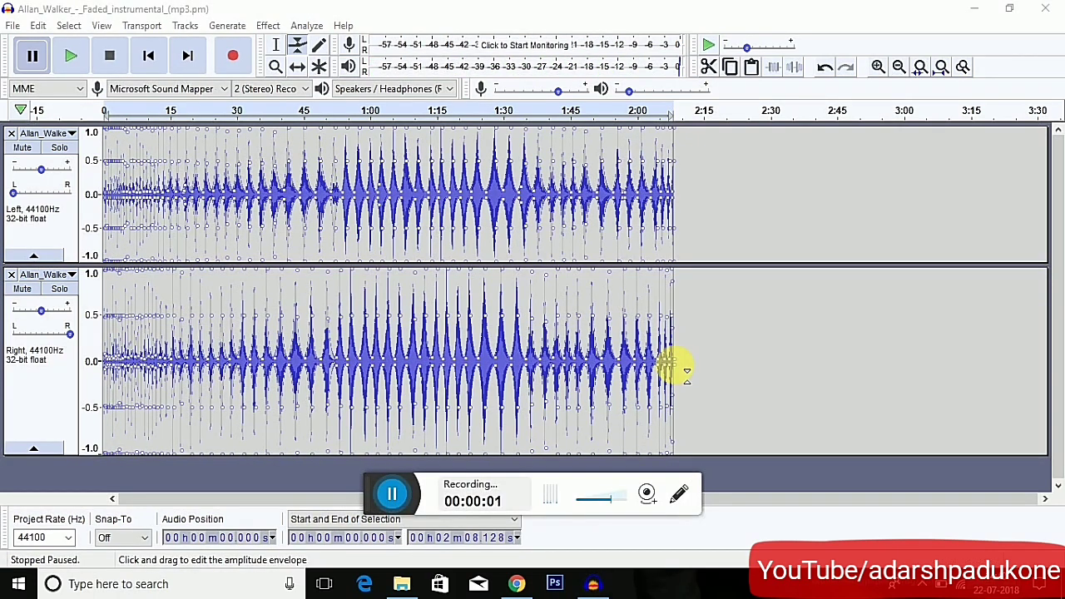
pyautogui.click(985, 10)
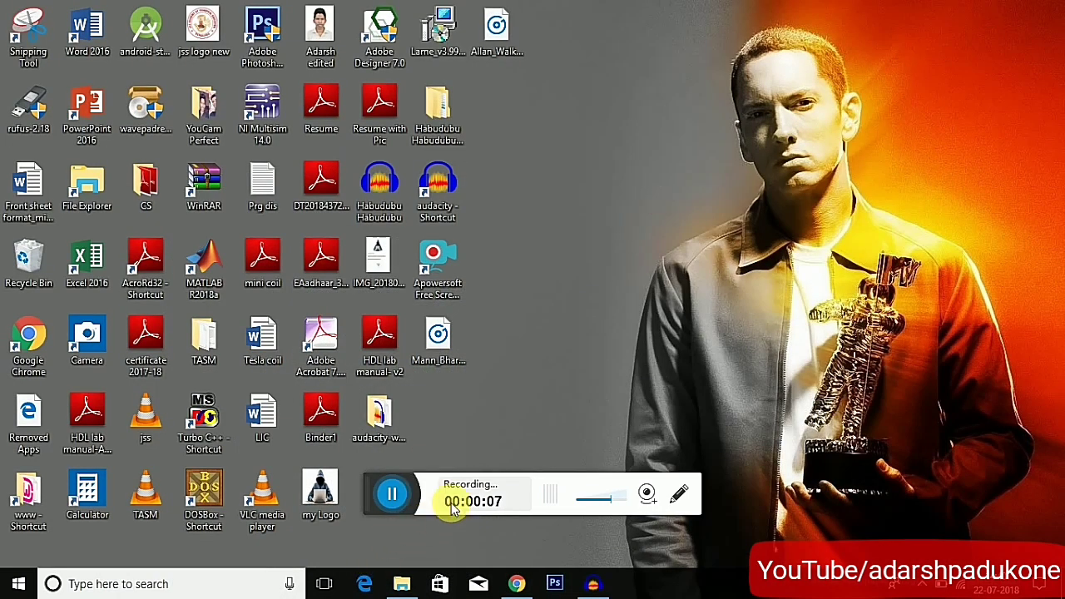
# - In File Explorer, go to Documents > Audacity and open the exported 'Alan Walker Faded 3d' MP3
pyautogui.click(405, 581)
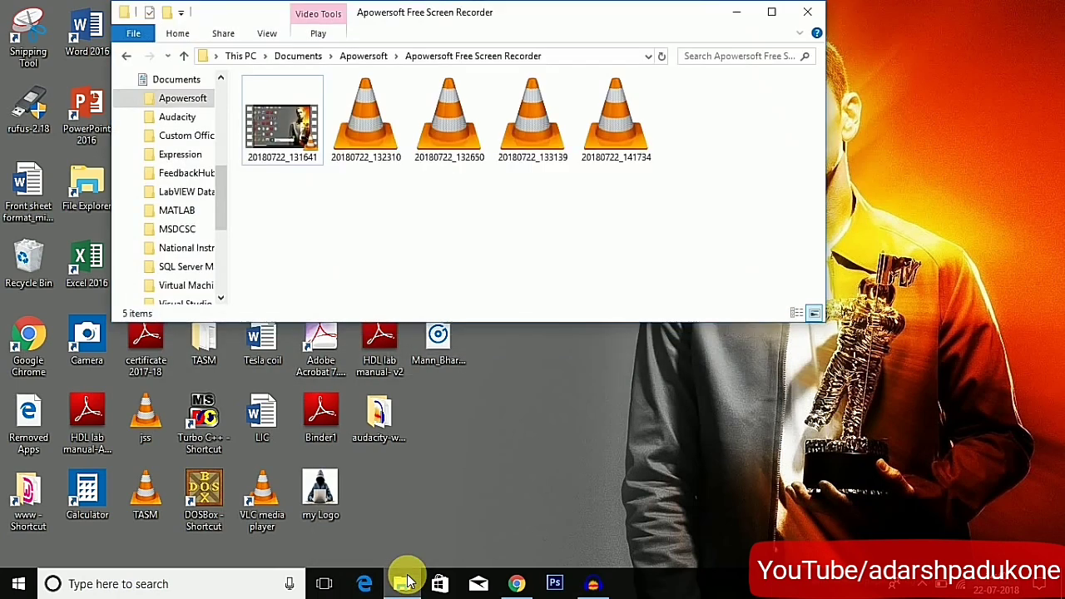
pyautogui.click(303, 61)
pyautogui.doubleClick(282, 117)
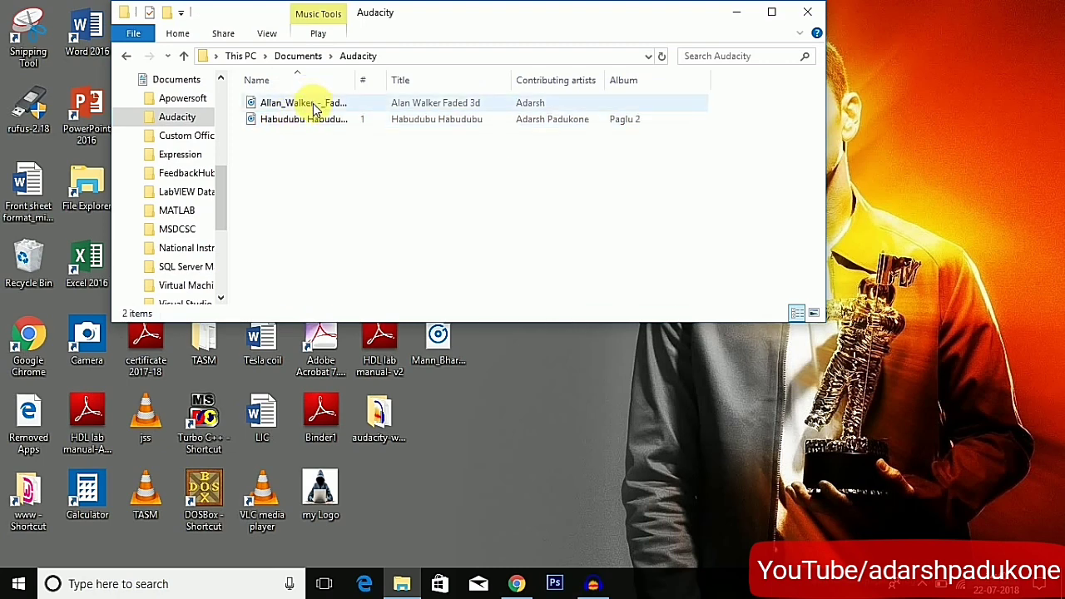
pyautogui.click(315, 109)
pyautogui.doubleClick(316, 109)
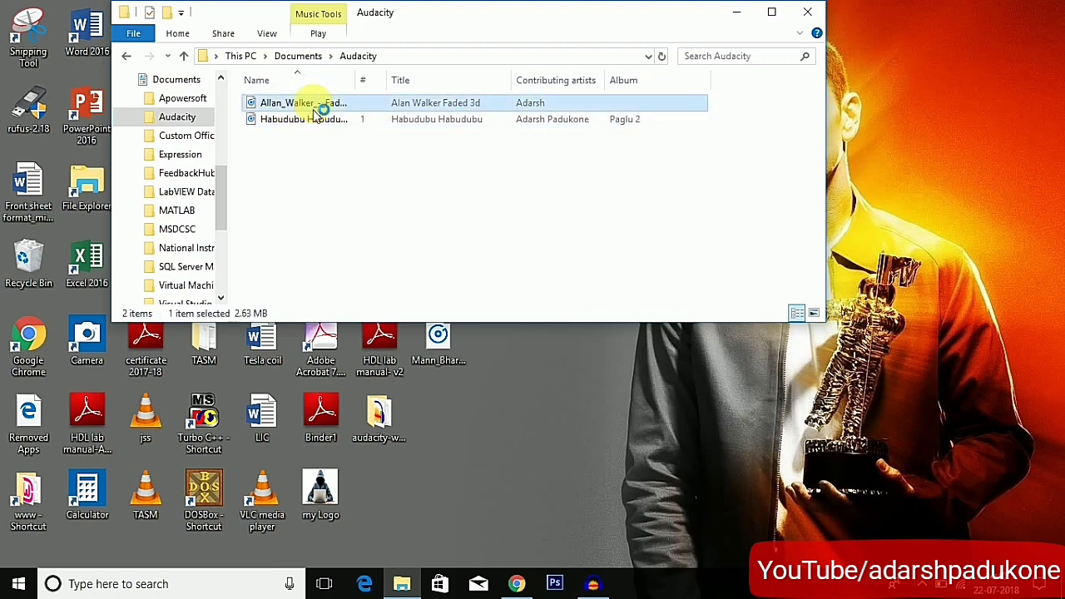